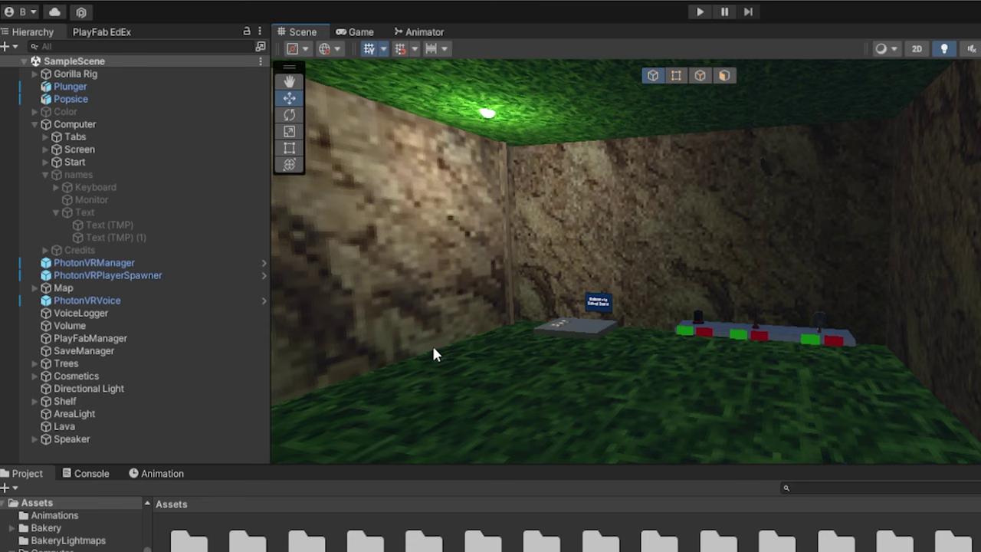
Import the custom package AdvancedReporting into the project with all of its files.
{"action": "right_click", "coordinate": [498, 546]}
{"action": "mouse_move", "coordinate": [547, 452]}
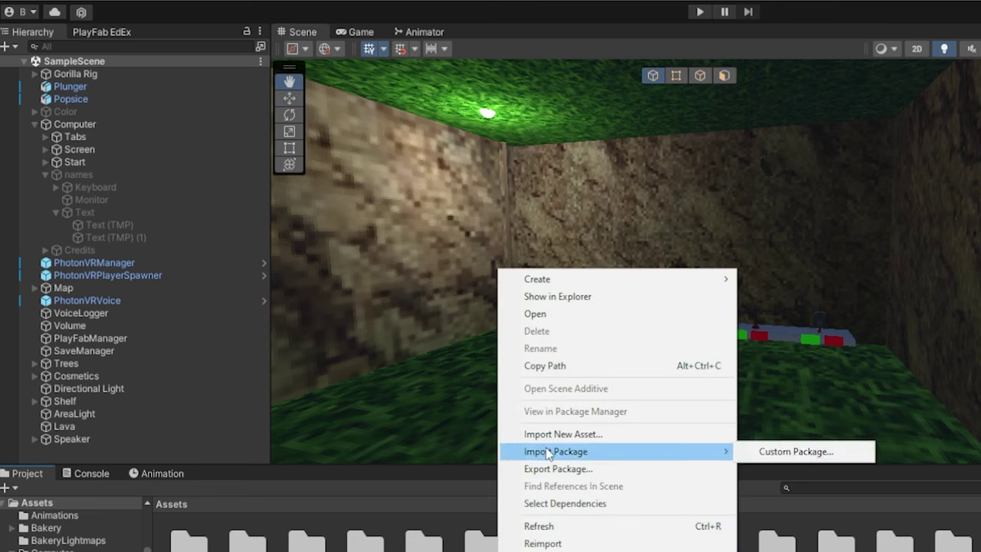
{"action": "left_click", "coordinate": [757, 451]}
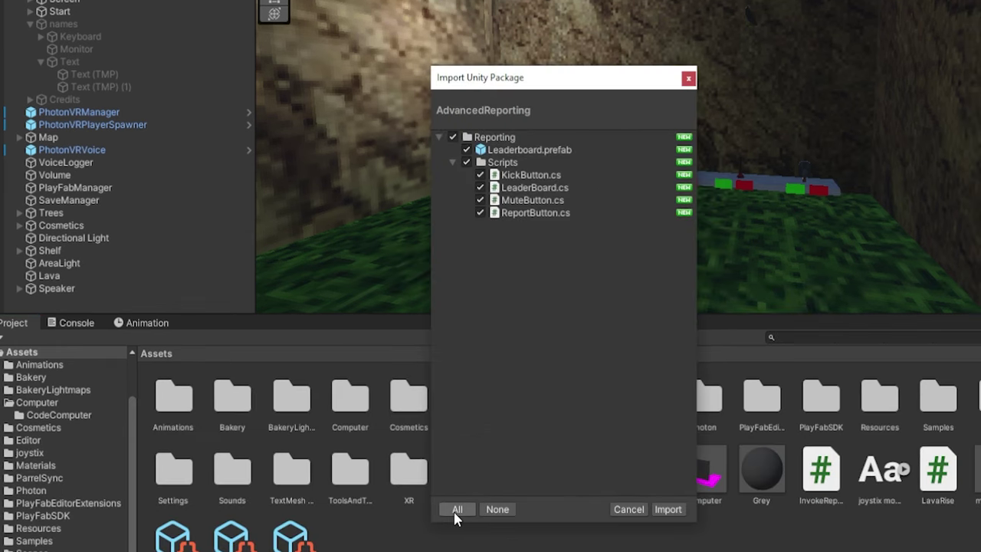
{"action": "left_click", "coordinate": [667, 509]}
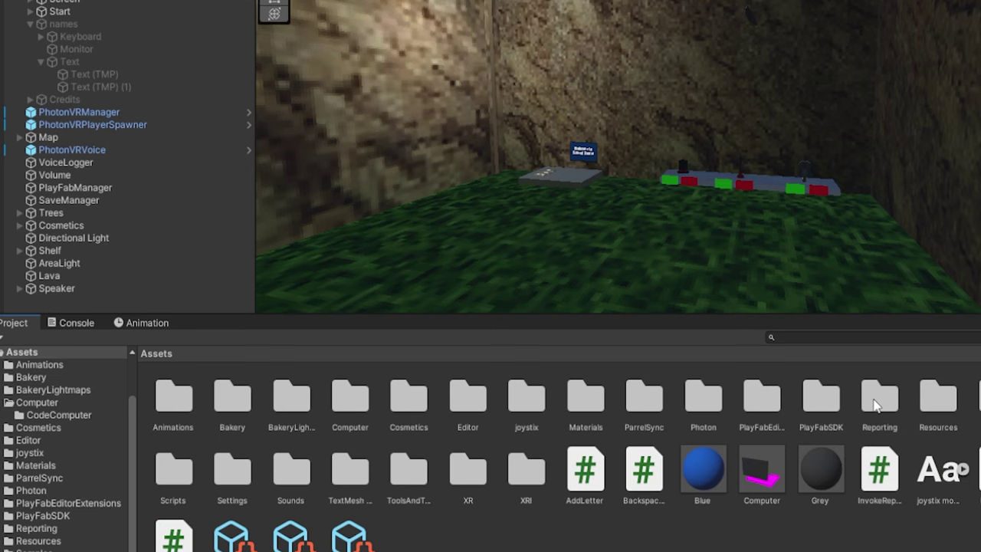
Place the Leaderboard prefab from the Reporting folder into the scene, on the grass by the rock wall.
{"action": "double_click", "coordinate": [881, 400]}
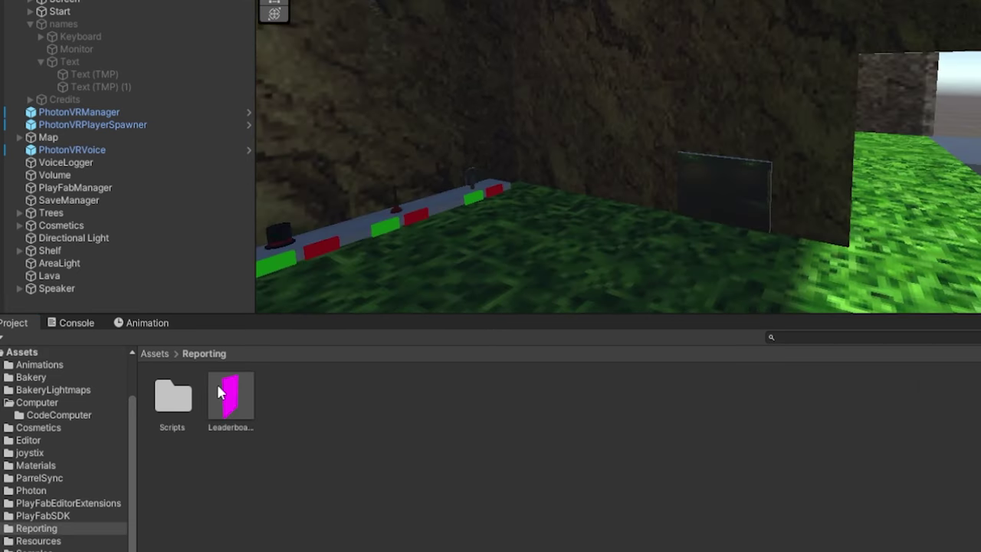
{"action": "left_click_drag", "start_coordinate": [223, 399], "coordinate": [626, 229]}
{"action": "mouse_move", "coordinate": [622, 224]}
{"action": "right_mouse_down"}
{"action": "mouse_move", "coordinate": [460, 224]}
{"action": "mouse_move", "coordinate": [975, 132]}
{"action": "mouse_move", "coordinate": [632, 220]}
{"action": "right_mouse_up"}
{"action": "key", "text": "e"}
{"action": "left_click_drag", "start_coordinate": [655, 206], "coordinate": [655, 207]}
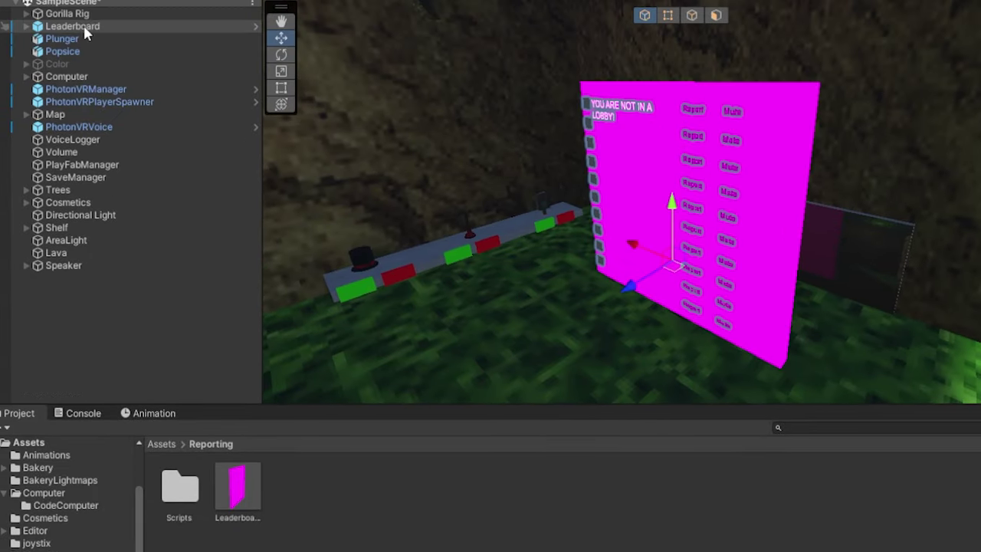
Unpack the Leaderboard prefab instance in the scene and return to the top-level Assets folder.
{"action": "right_click", "coordinate": [86, 26]}
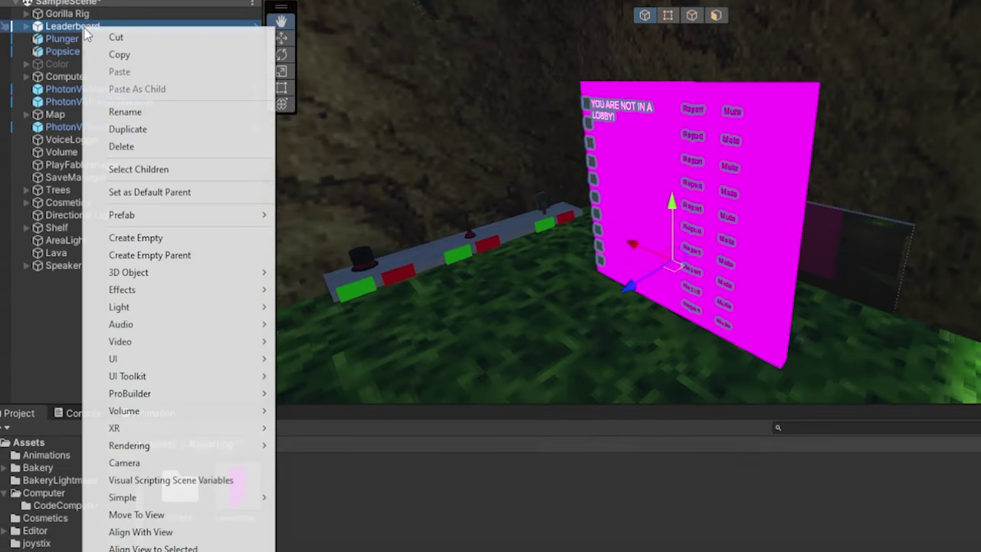
{"action": "mouse_move", "coordinate": [121, 216]}
{"action": "left_click", "coordinate": [363, 301]}
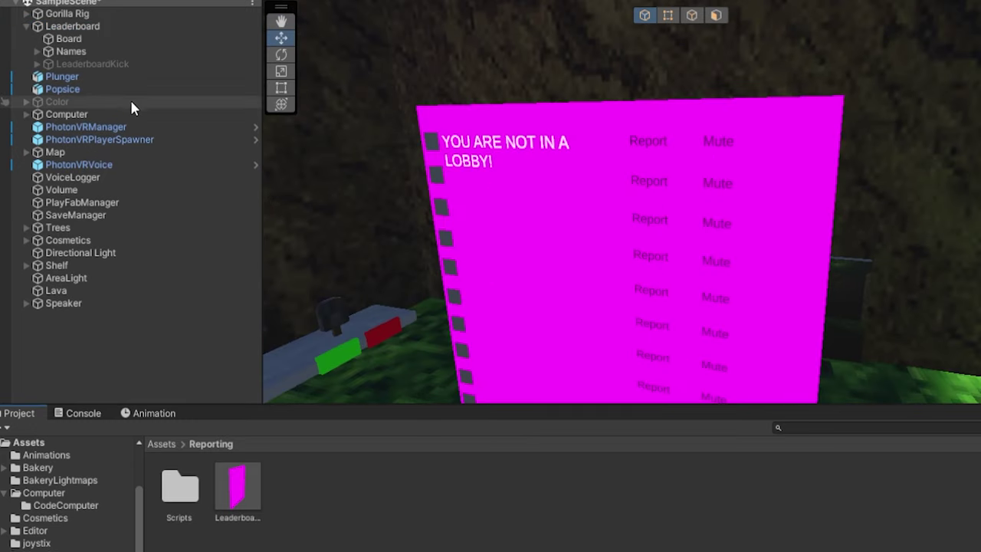
{"action": "left_click", "coordinate": [162, 444]}
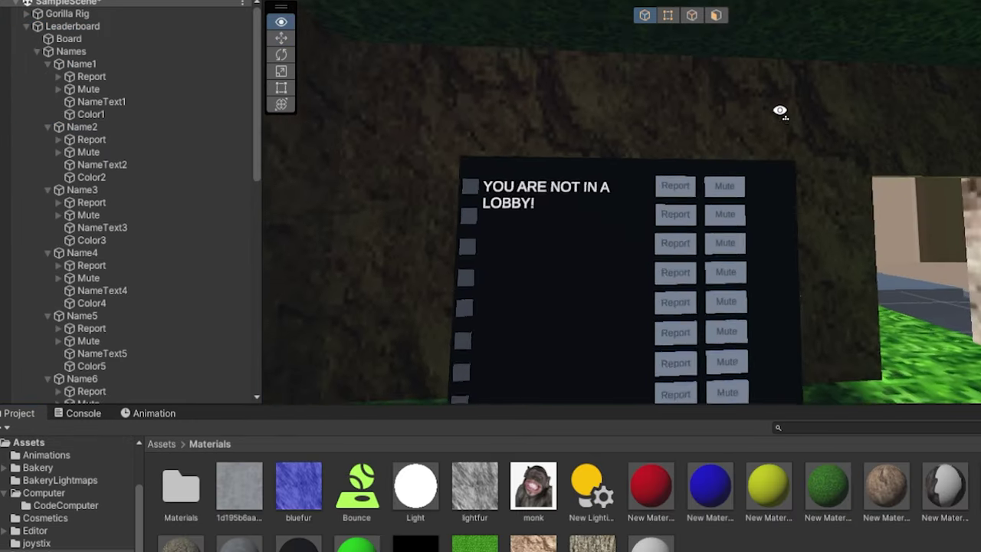
Examine the Report and Mute buttons on the leaderboard up close and from a distance.
{"action": "scroll", "coordinate": [781, 107], "scroll_direction": "up", "scroll_amount": 5}
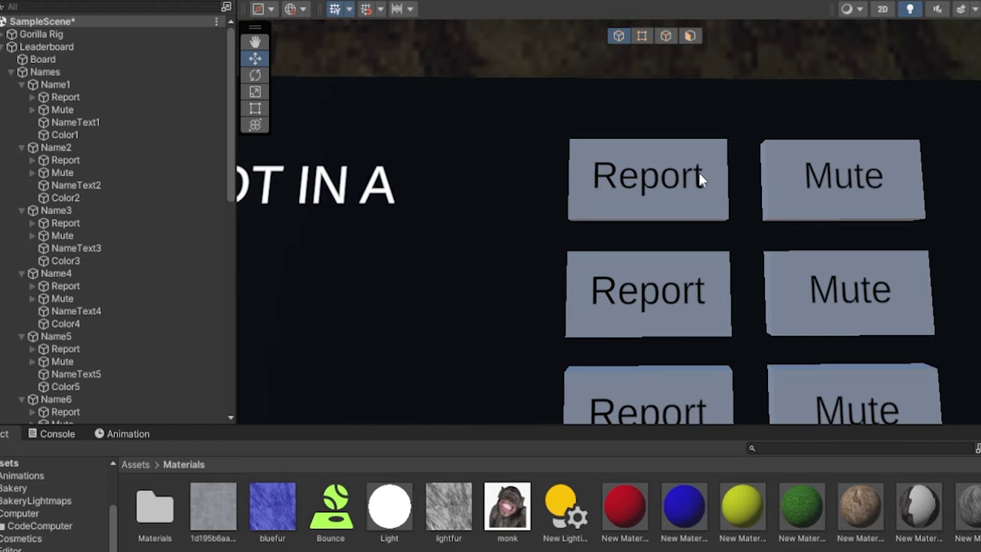
{"action": "right_click_drag", "start_coordinate": [700, 179], "coordinate": [674, 189]}
{"action": "key", "text": "s"}
{"action": "scroll", "coordinate": [674, 189], "scroll_direction": "up", "scroll_amount": 5}
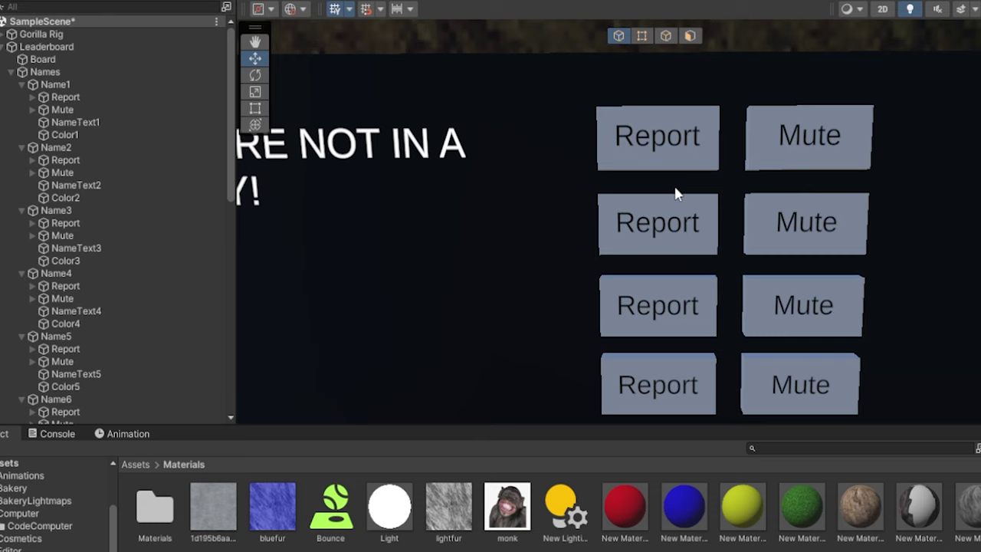
{"action": "right_click_drag", "start_coordinate": [676, 187], "coordinate": [682, 182]}
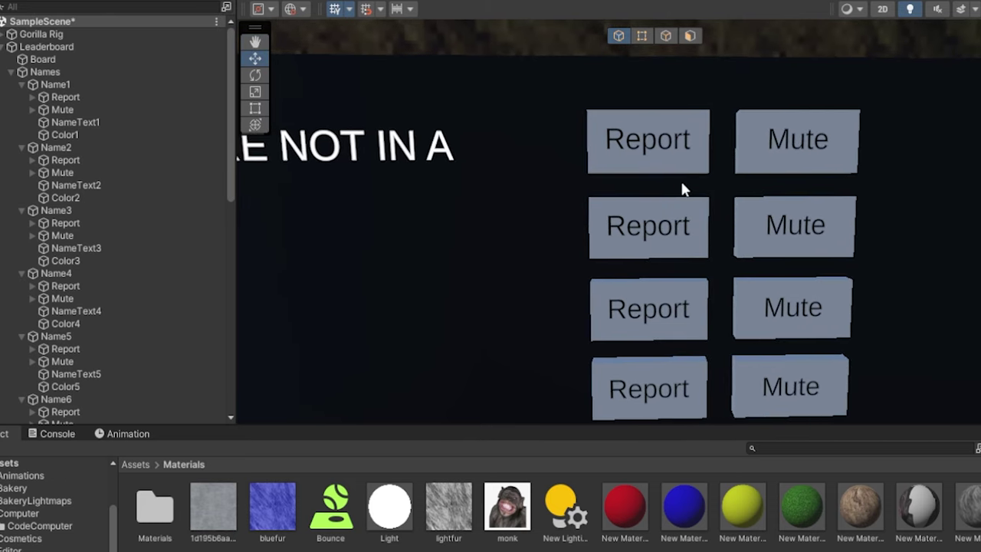
{"action": "left_click_drag", "start_coordinate": [713, 176], "coordinate": [716, 174], "text": "alt"}
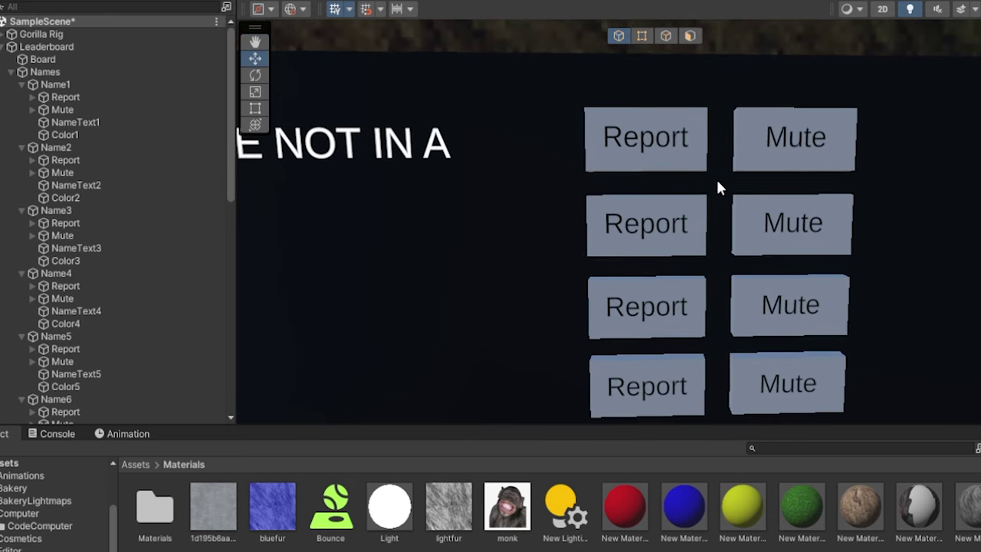
{"action": "key", "text": "s"}
{"action": "right_click_drag", "start_coordinate": [717, 182], "coordinate": [732, 150]}
{"action": "key", "text": "w"}
{"action": "scroll", "coordinate": [614, 254], "scroll_direction": "down", "scroll_amount": 5}
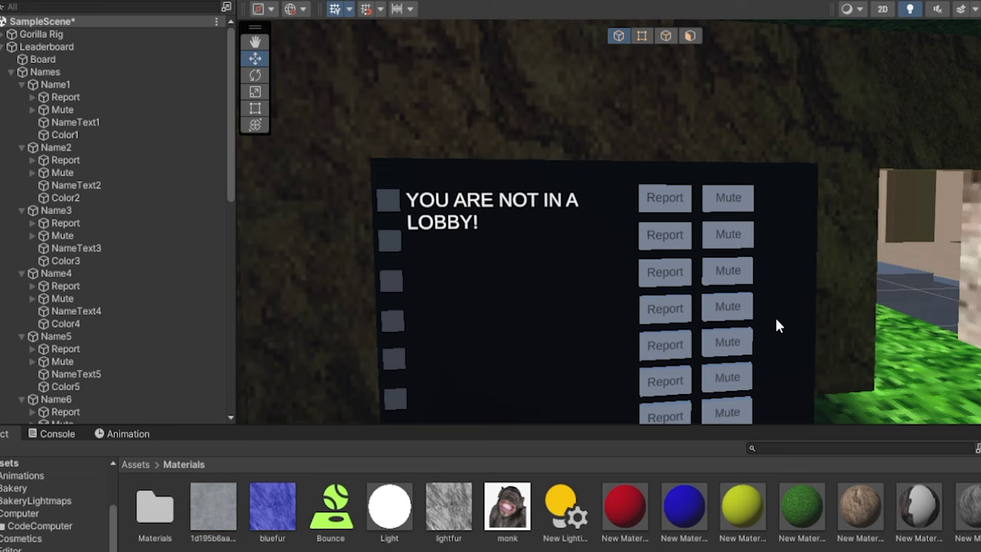
{"action": "left_click_drag", "start_coordinate": [759, 254], "coordinate": [722, 264], "text": "alt"}
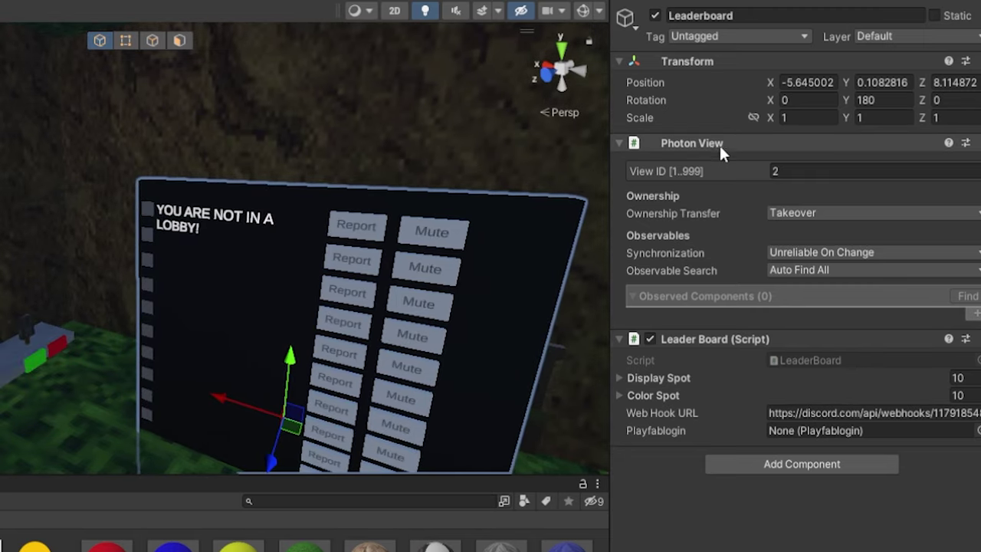
Review the Leader Board script's Display Spot and Color Spot entries against the name text and colour squares on the board.
{"action": "right_click_drag", "start_coordinate": [337, 343], "coordinate": [459, 345]}
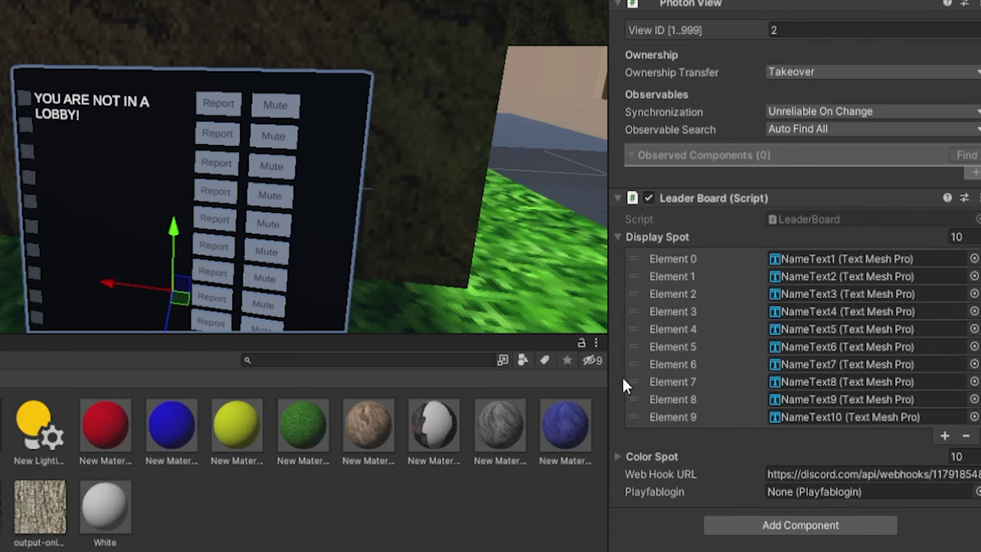
{"action": "left_click", "coordinate": [617, 456]}
{"action": "scroll", "coordinate": [779, 175], "scroll_direction": "down", "scroll_amount": 2}
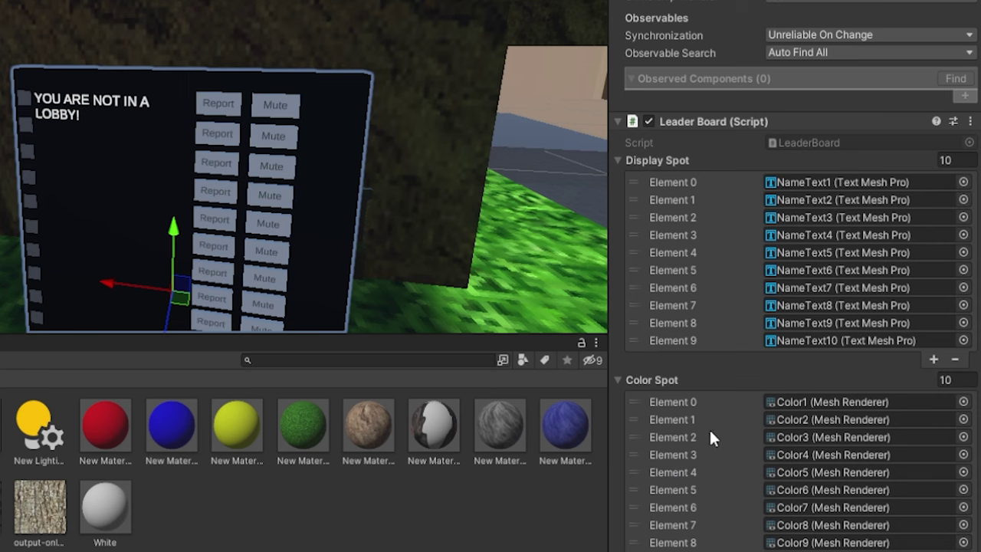
{"action": "key", "text": "w"}
{"action": "right_click_drag", "start_coordinate": [2, 117], "coordinate": [173, 98]}
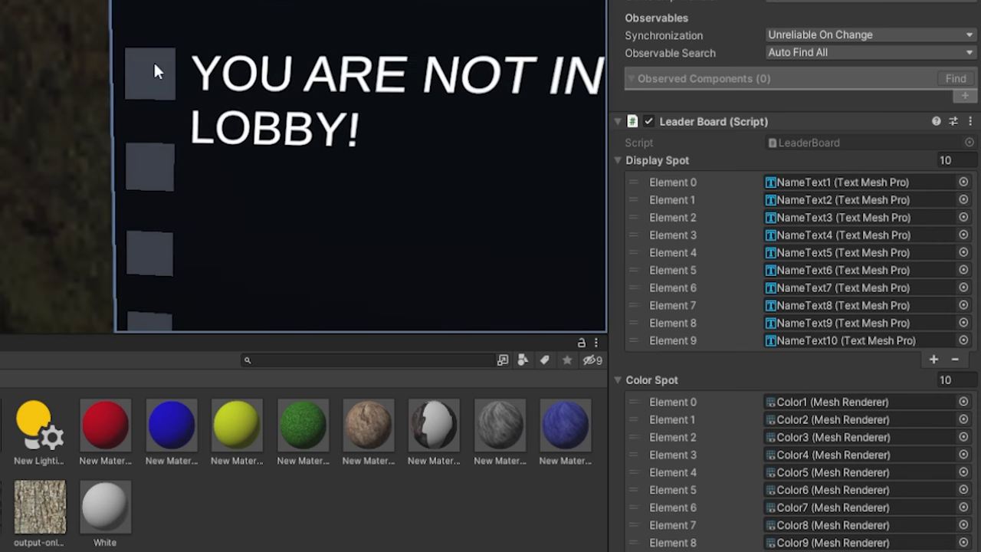
{"action": "key", "text": "s"}
{"action": "right_click_drag", "start_coordinate": [154, 65], "coordinate": [123, 63]}
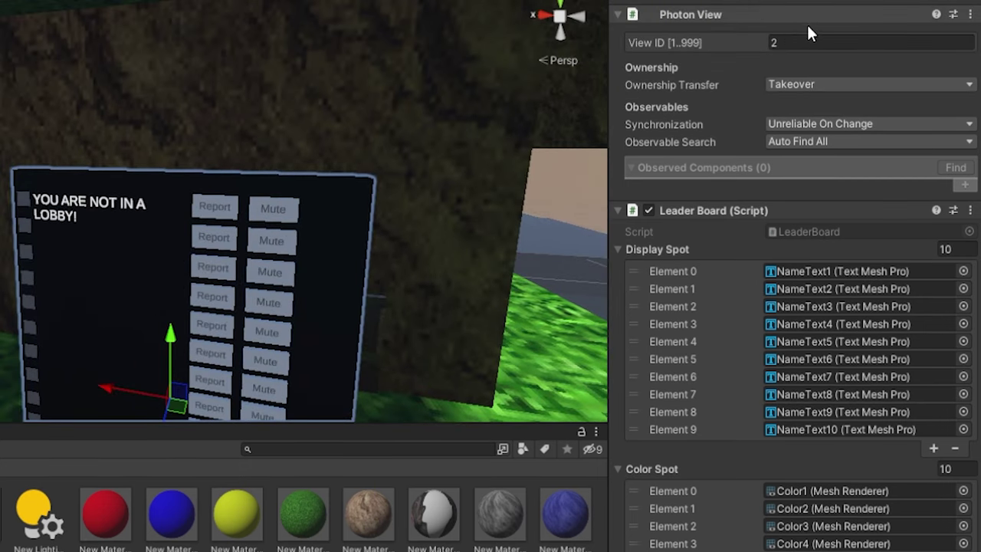
Set the Photon View's Ownership Transfer to Takeover and assign PlayFabManager to the Leader Board script's Playfablogin reference.
{"action": "left_click", "coordinate": [799, 83]}
{"action": "left_click", "coordinate": [811, 78]}
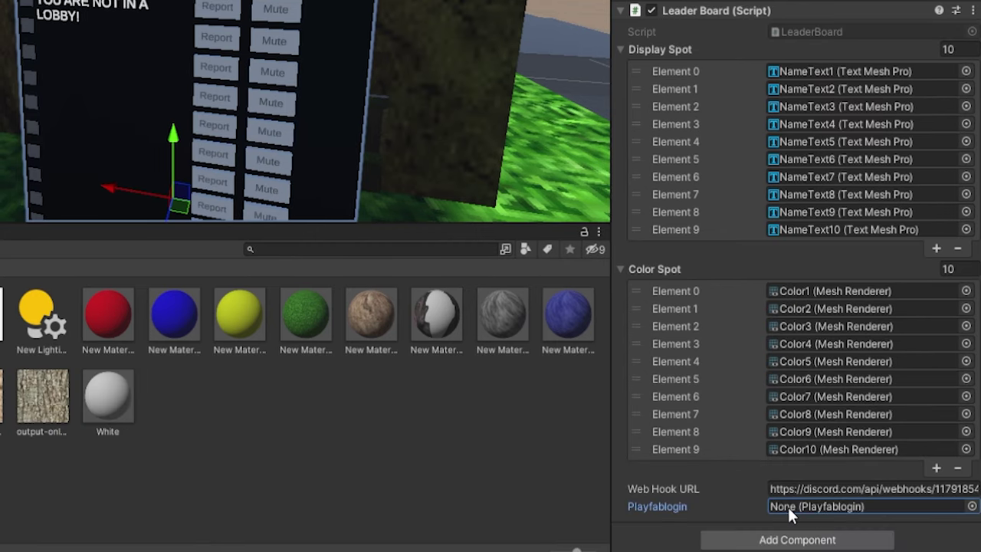
{"action": "left_click", "coordinate": [971, 506]}
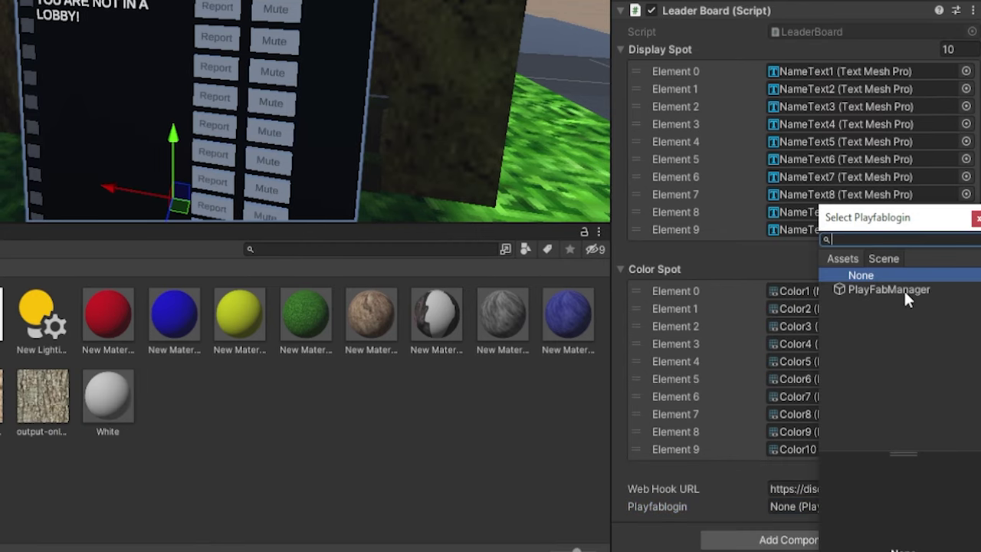
{"action": "double_click", "coordinate": [904, 289]}
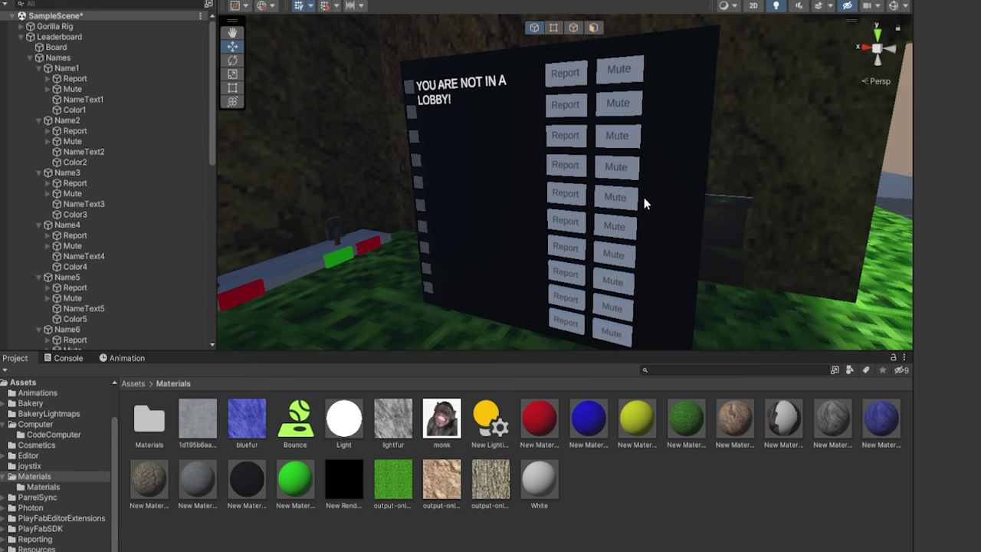
Select the Leaderboard object and open the Leader Board script's Web Hook URL for editing.
{"action": "right_click_drag", "start_coordinate": [643, 197], "coordinate": [675, 192]}
{"action": "left_click", "coordinate": [59, 37]}
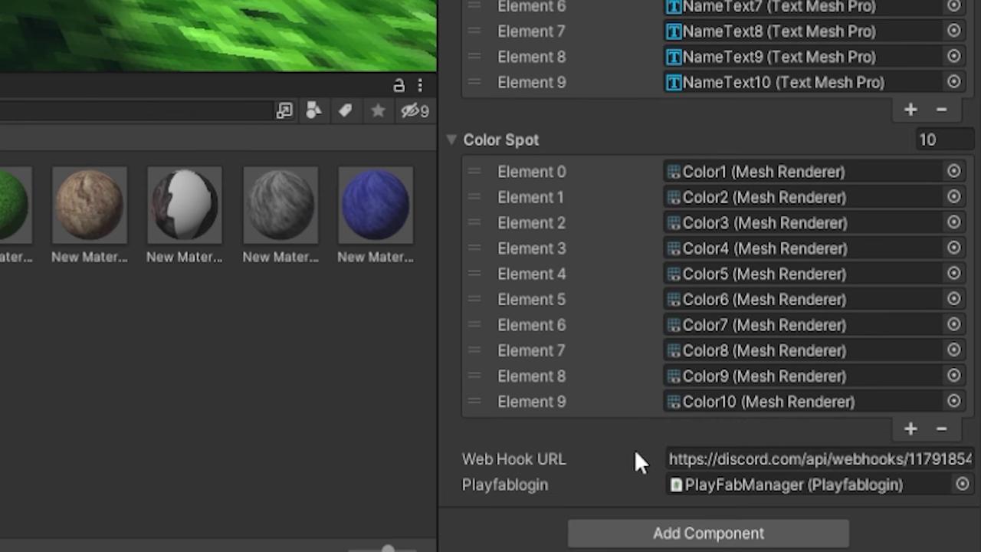
{"action": "left_click", "coordinate": [674, 460]}
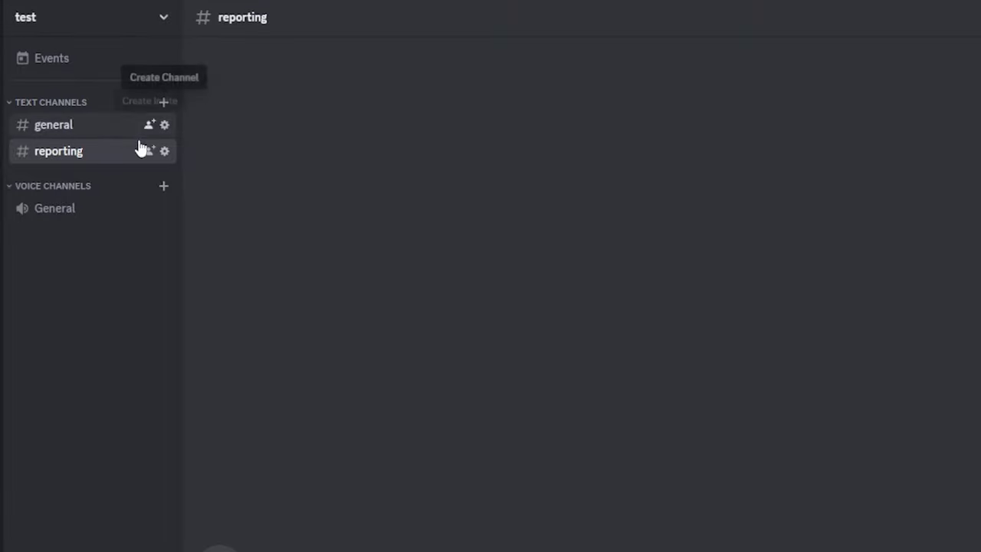
In Discord, create a new webhook in the reporting channel's integrations and name it Reports Bot.
{"action": "left_click", "coordinate": [164, 151]}
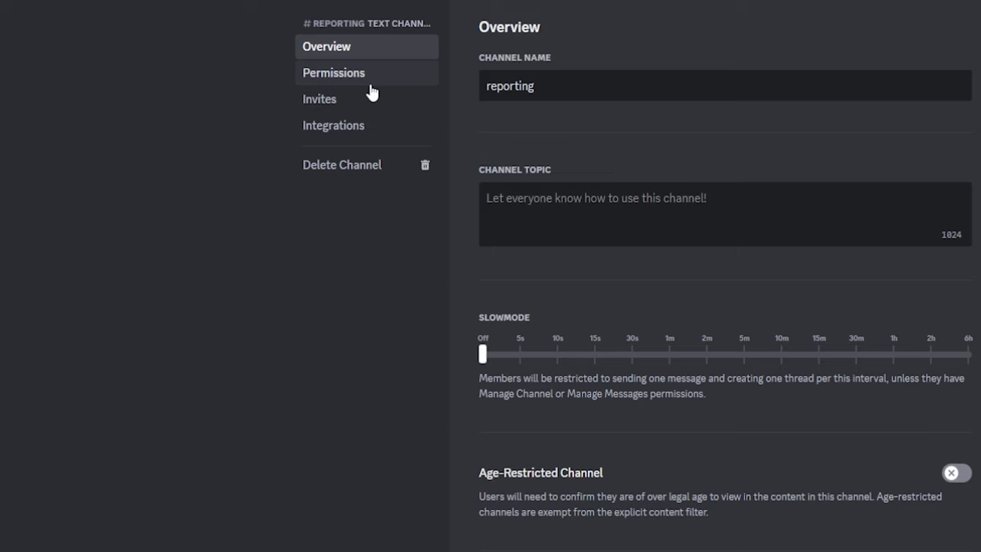
{"action": "left_click", "coordinate": [375, 127]}
{"action": "left_click", "coordinate": [691, 187]}
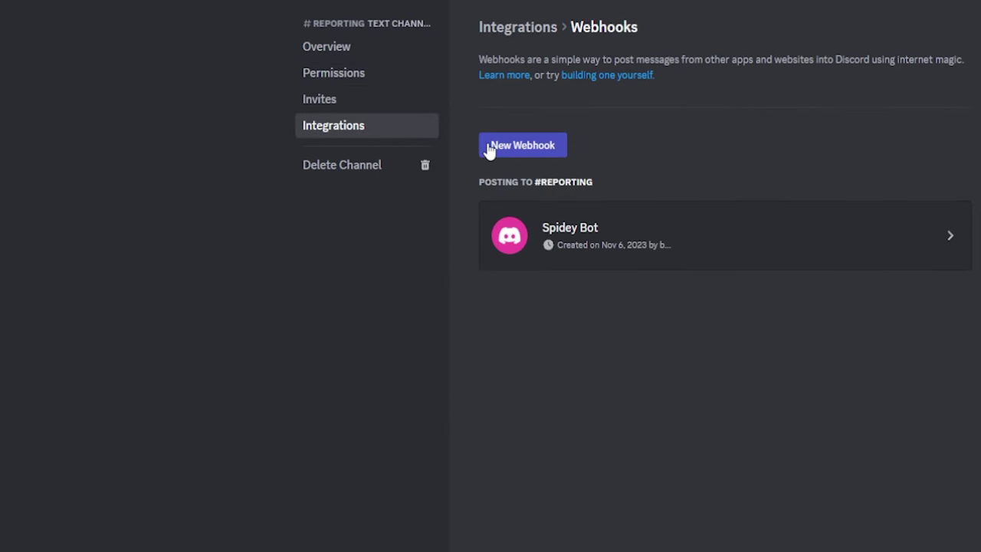
{"action": "left_click", "coordinate": [492, 146]}
{"action": "left_click_drag", "start_coordinate": [712, 417], "coordinate": [499, 409]}
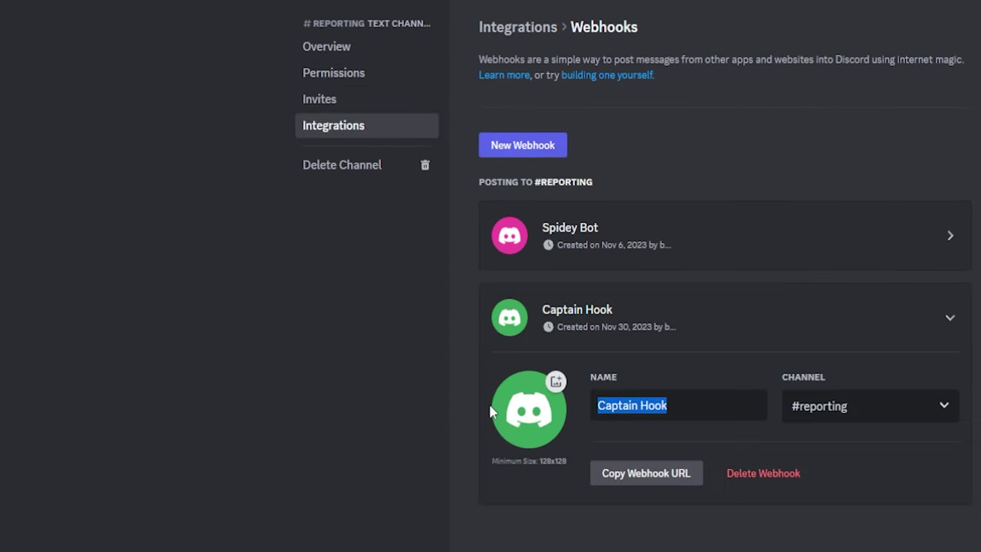
{"action": "type", "text": "Reports Bot"}
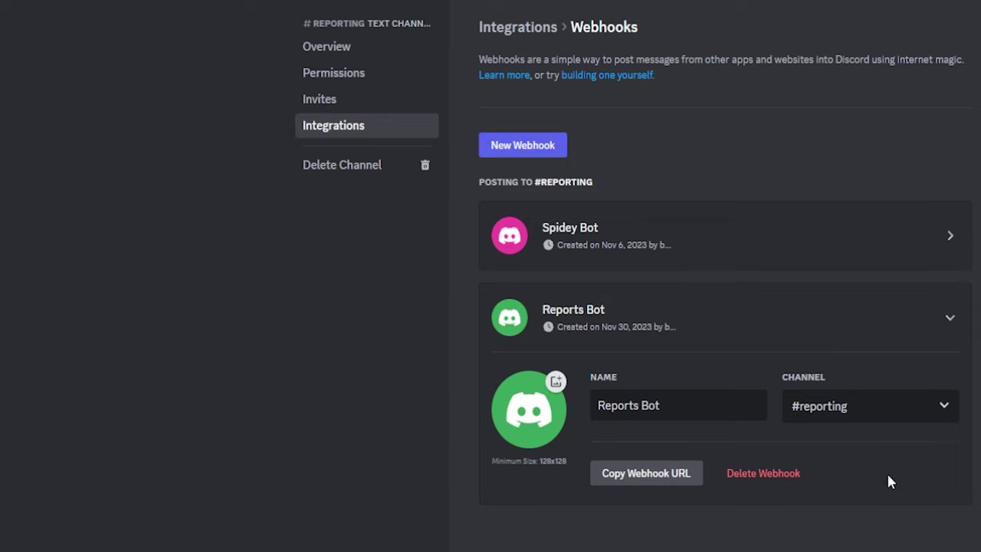
Set the Reports Bot webhook to post to #reporting and copy its webhook URL.
{"action": "left_click", "coordinate": [830, 421]}
{"action": "left_click", "coordinate": [833, 474]}
{"action": "left_click", "coordinate": [838, 414]}
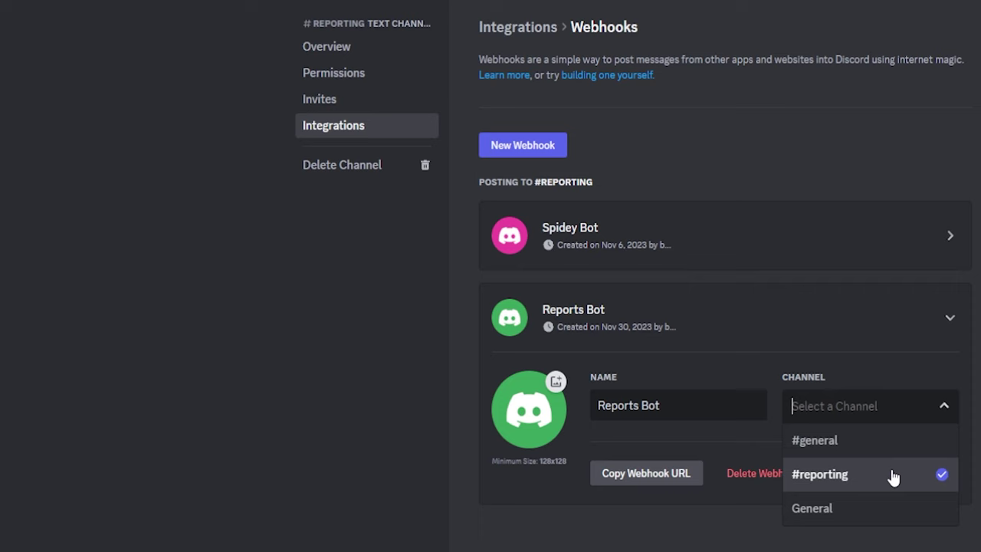
{"action": "left_click", "coordinate": [891, 473]}
{"action": "left_click", "coordinate": [598, 475]}
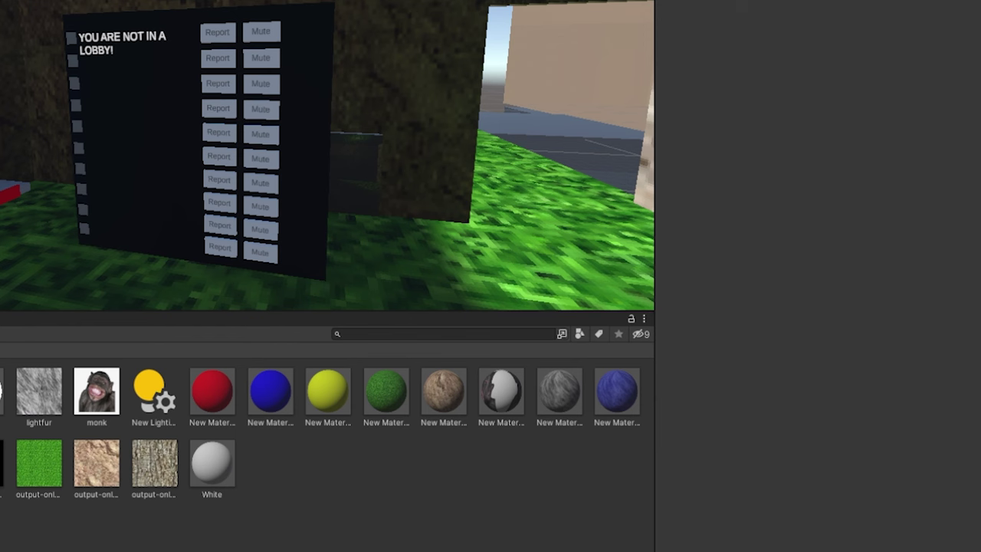
Select the Report objects under Name1 through Name10 and assign the red material as their Report Button script's Pressed Material.
{"action": "scroll", "coordinate": [842, 524], "scroll_direction": "down", "scroll_amount": 2}
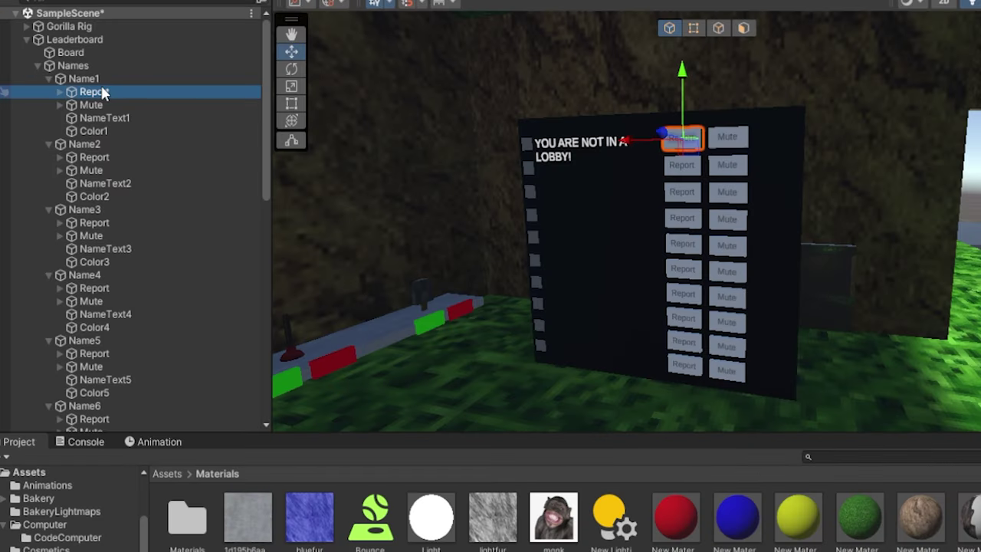
{"action": "left_click", "coordinate": [107, 156], "text": "ctrl"}
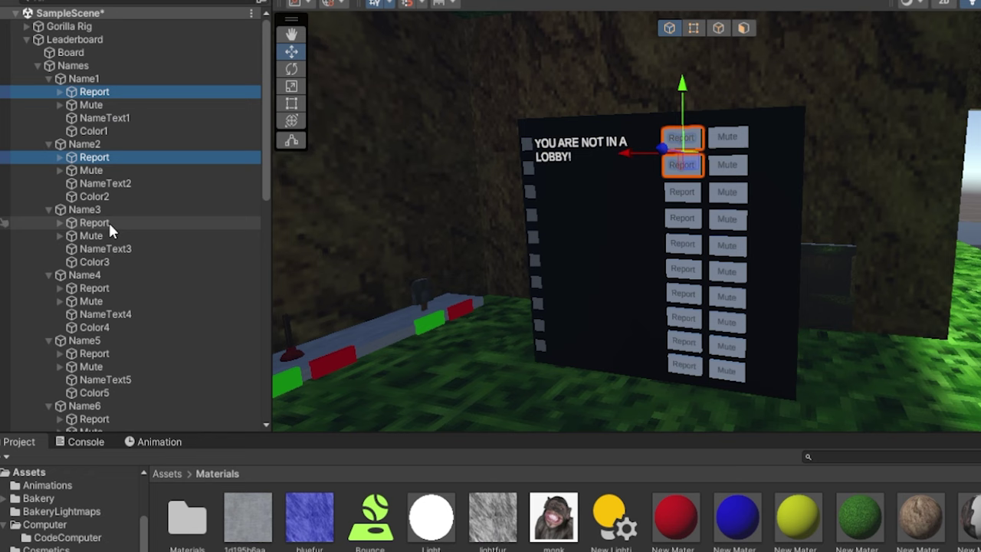
{"action": "left_click", "coordinate": [108, 222], "text": "ctrl"}
{"action": "left_click", "coordinate": [117, 288], "text": "ctrl"}
{"action": "left_click", "coordinate": [119, 353], "text": "ctrl"}
{"action": "scroll", "coordinate": [115, 368], "scroll_direction": "down", "scroll_amount": 3}
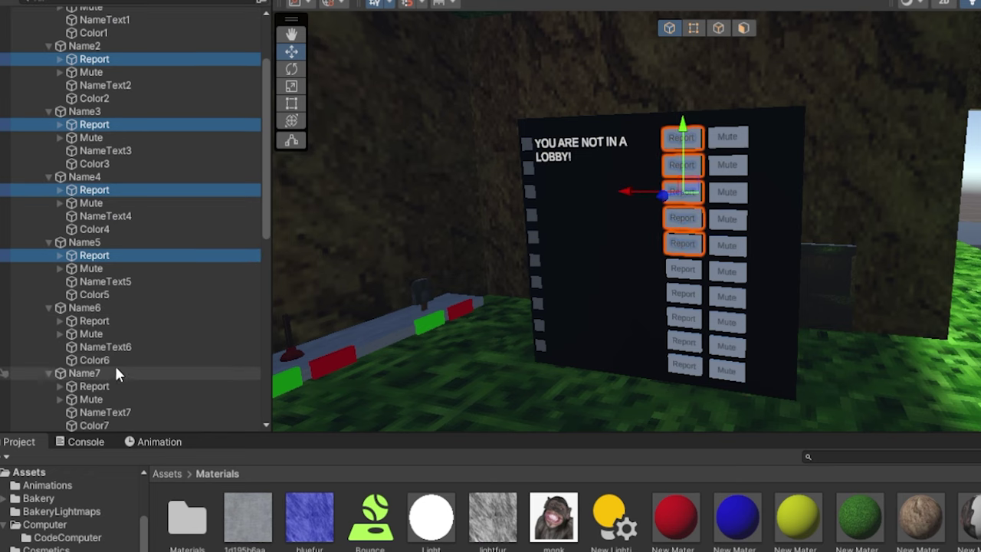
{"action": "left_click", "coordinate": [118, 321], "text": "ctrl"}
{"action": "left_click", "coordinate": [112, 385], "text": "ctrl"}
{"action": "scroll", "coordinate": [112, 382], "scroll_direction": "down", "scroll_amount": 5}
{"action": "left_click", "coordinate": [111, 206], "text": "ctrl"}
{"action": "left_click", "coordinate": [111, 272], "text": "ctrl"}
{"action": "left_click", "coordinate": [110, 338], "text": "ctrl"}
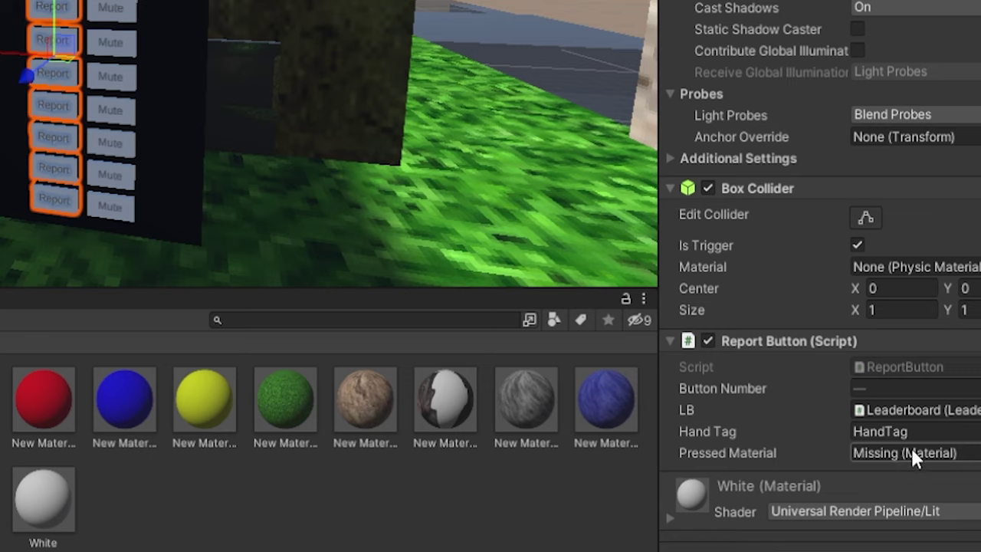
{"action": "left_click_drag", "start_coordinate": [44, 398], "coordinate": [947, 454]}
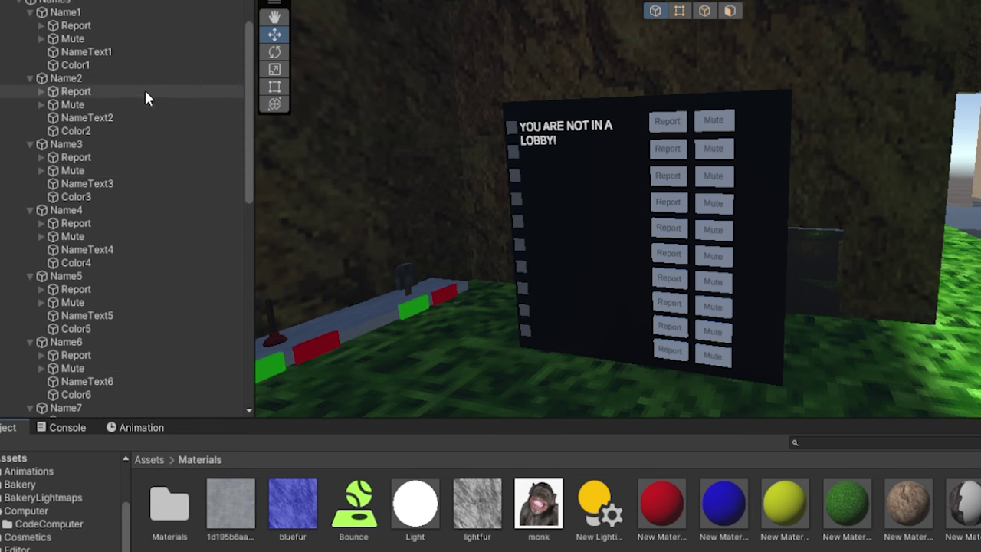
Select the Mute objects under Name1 through Name10 and assign the red material as their Mute Button script's Muted Material.
{"action": "left_click", "coordinate": [112, 38]}
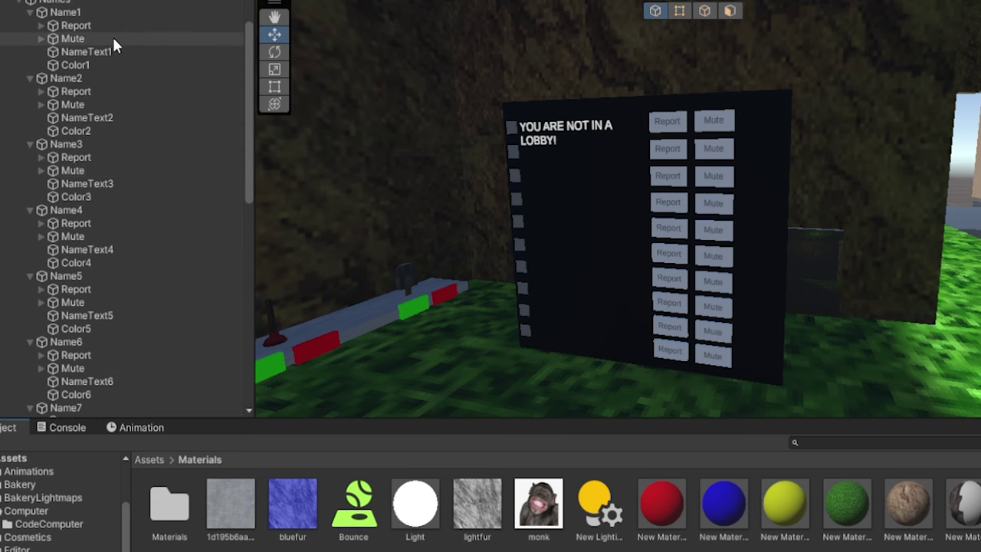
{"action": "left_click", "coordinate": [103, 104], "text": "ctrl"}
{"action": "left_click", "coordinate": [96, 170], "text": "ctrl"}
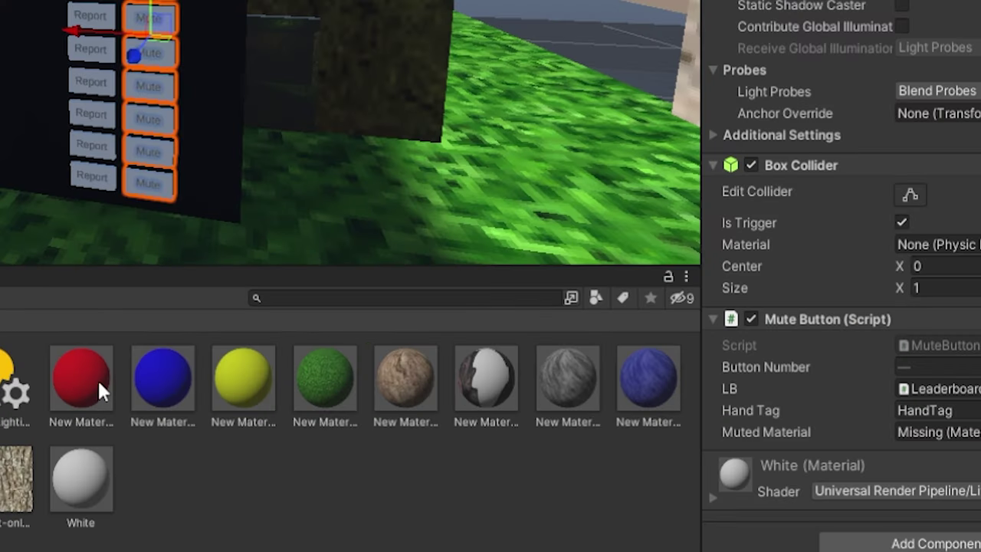
{"action": "left_click_drag", "start_coordinate": [98, 379], "coordinate": [918, 429]}
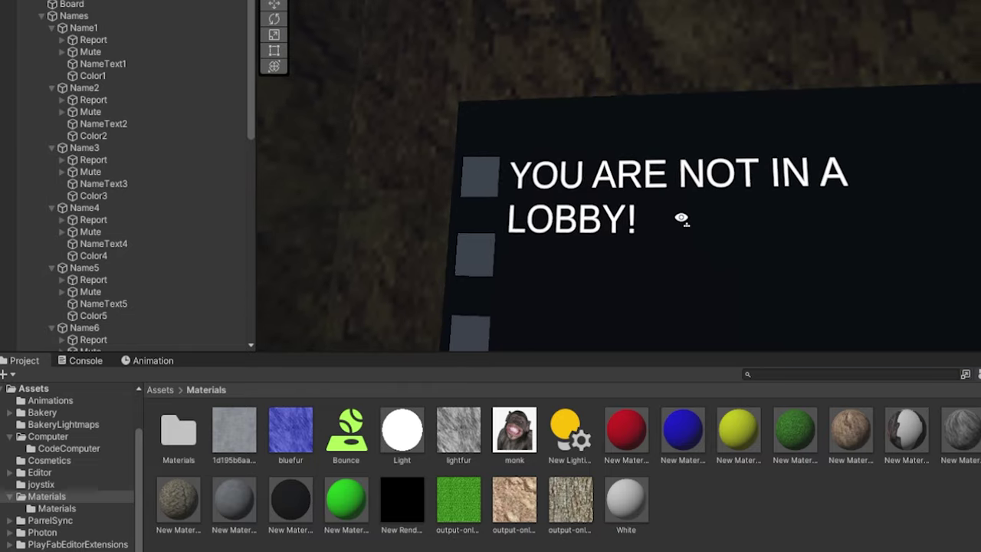
Examine the NameText1 label and the script settings of the Report and Mute buttons in the leaderboard's first two rows.
{"action": "mouse_move", "coordinate": [681, 218]}
{"action": "right_mouse_down"}
{"action": "mouse_move", "coordinate": [760, 220]}
{"action": "mouse_move", "coordinate": [687, 221]}
{"action": "right_mouse_up"}
{"action": "left_click", "coordinate": [687, 221]}
{"action": "right_click_drag", "start_coordinate": [848, 280], "coordinate": [823, 258]}
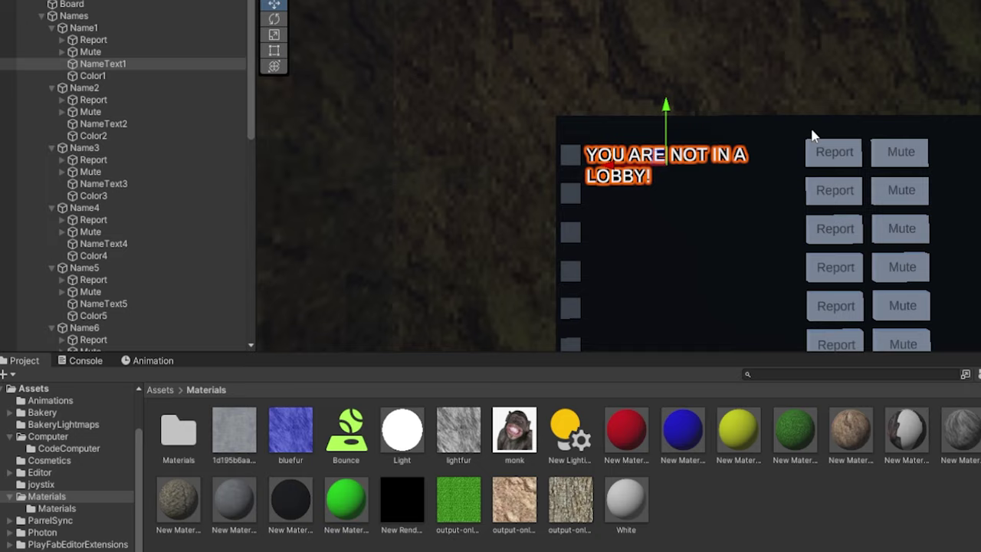
{"action": "left_click", "coordinate": [853, 531]}
{"action": "right_click_drag", "start_coordinate": [856, 289], "coordinate": [697, 363]}
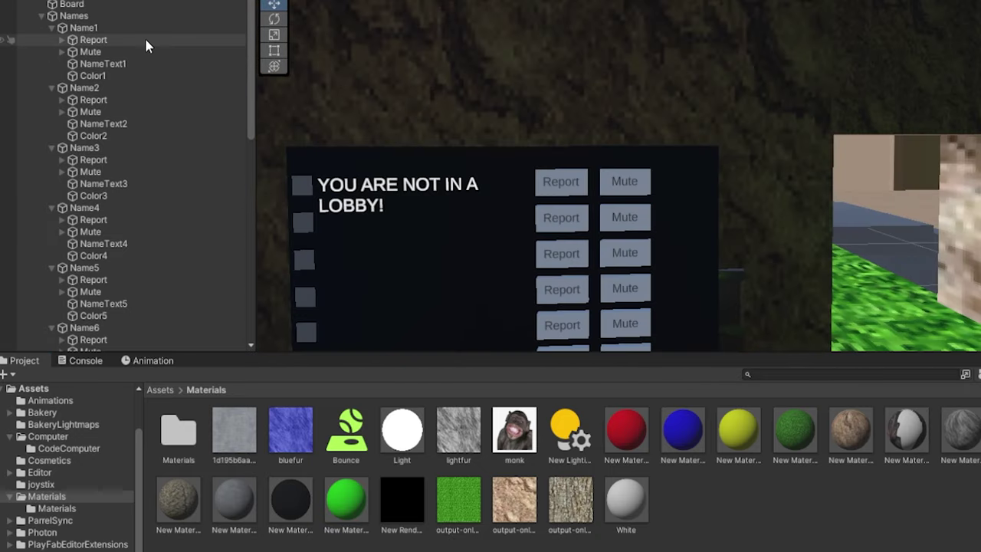
{"action": "left_click", "coordinate": [144, 38]}
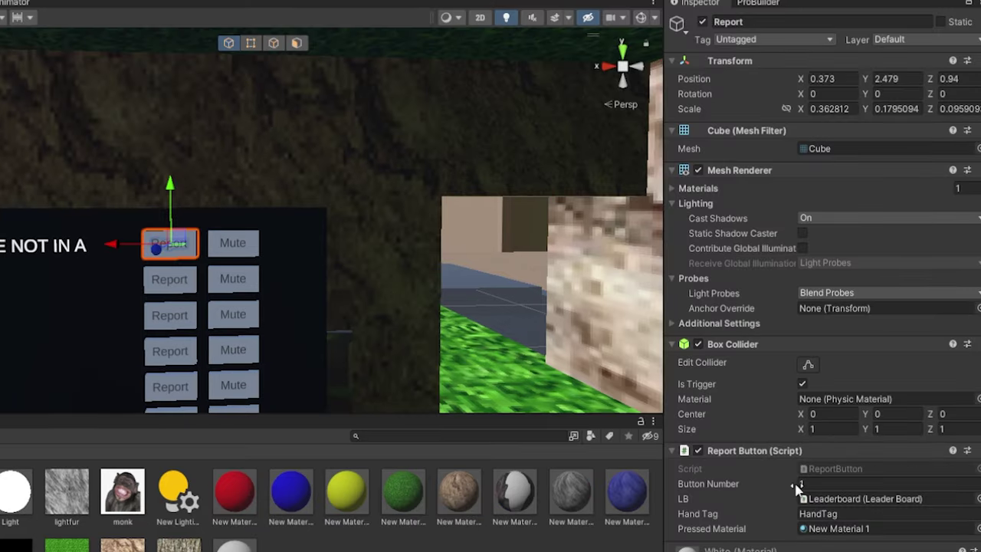
{"action": "left_click", "coordinate": [233, 243]}
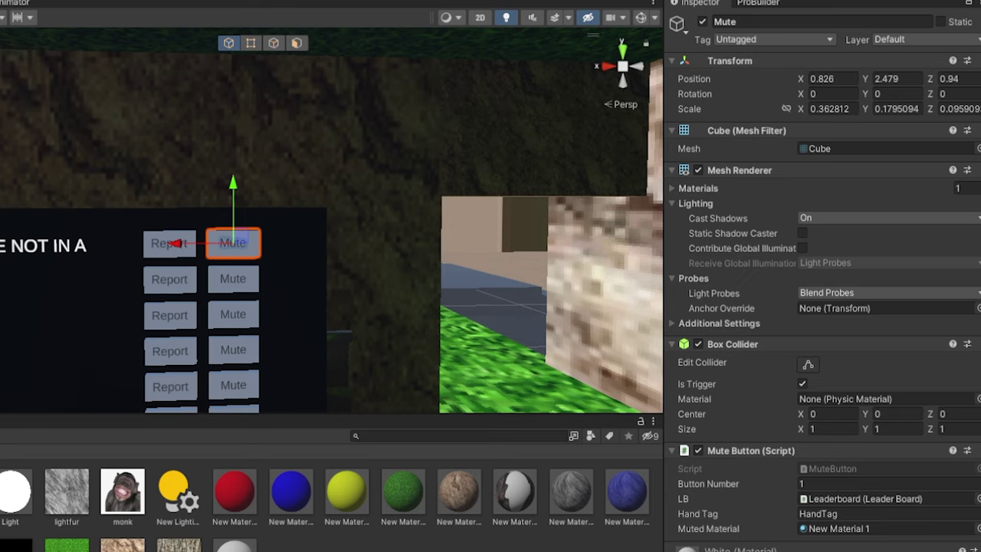
{"action": "left_click", "coordinate": [62, 244]}
{"action": "right_click_drag", "start_coordinate": [230, 229], "coordinate": [165, 229]}
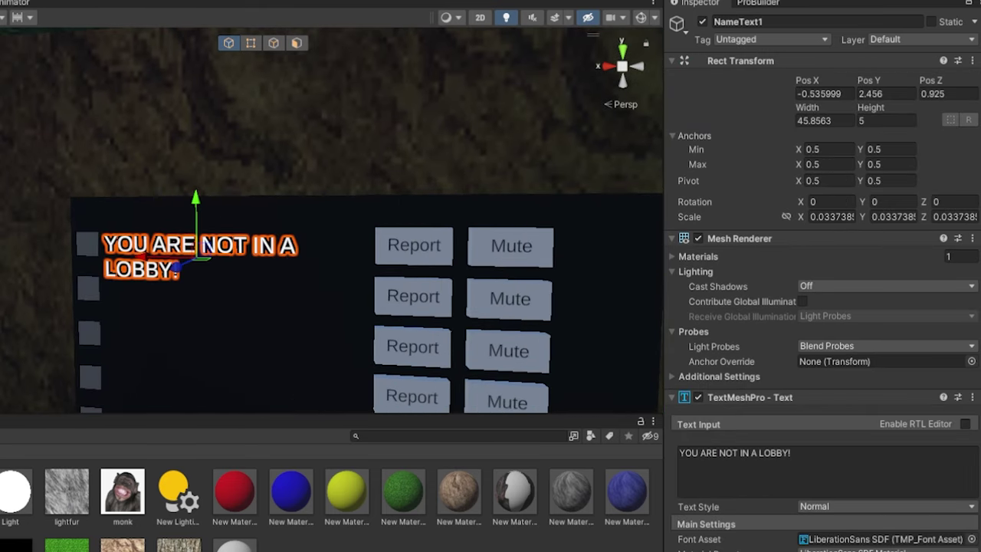
{"action": "right_click_drag", "start_coordinate": [246, 207], "coordinate": [330, 285]}
{"action": "key", "text": "s"}
{"action": "left_click", "coordinate": [354, 217]}
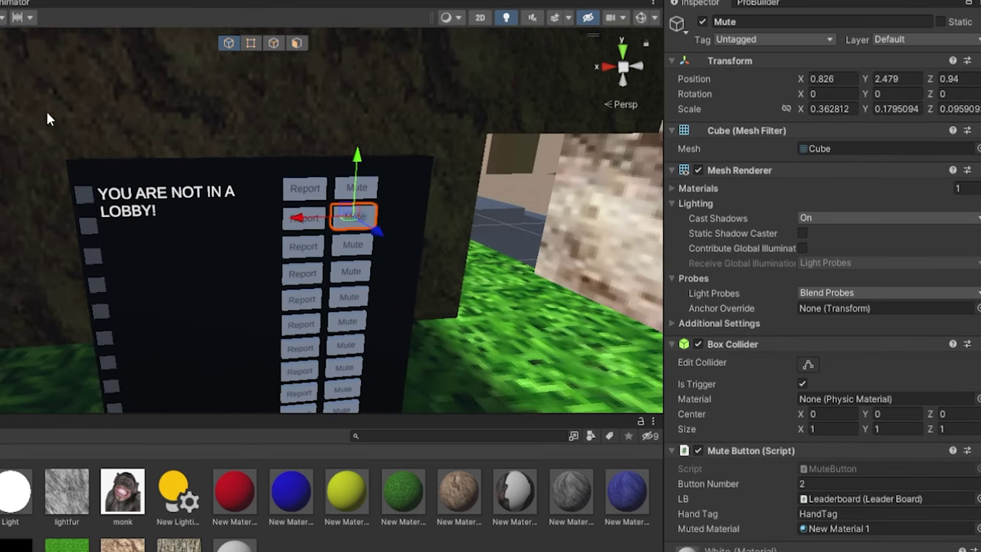
{"action": "key", "text": "w"}
{"action": "right_click_drag", "start_coordinate": [354, 203], "coordinate": [316, 211]}
{"action": "key", "text": "a"}
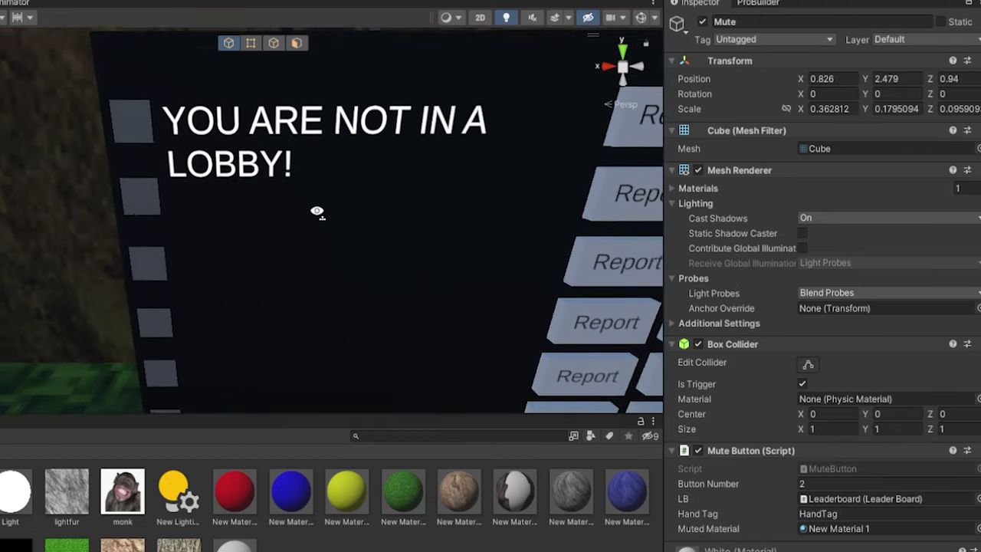
{"action": "right_click_drag", "start_coordinate": [316, 210], "coordinate": [299, 211]}
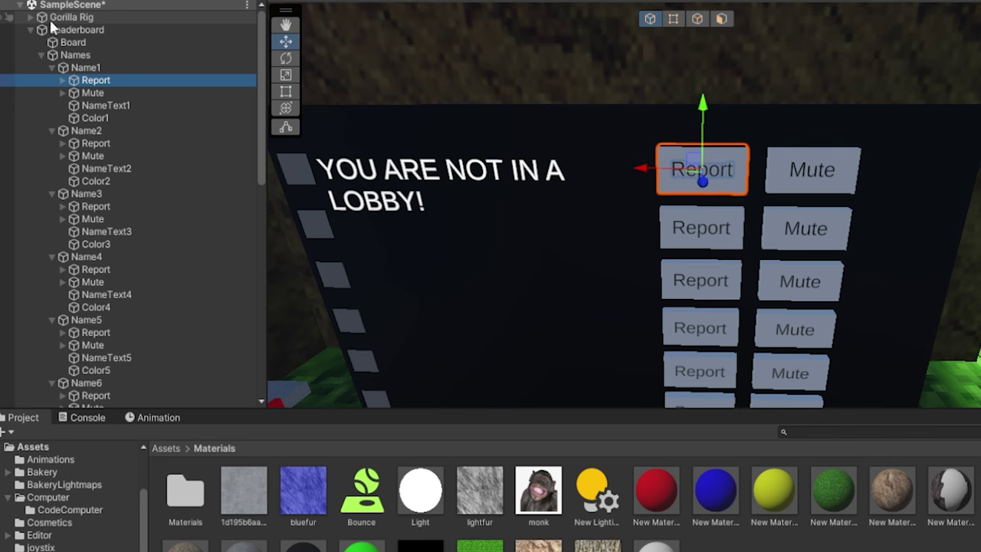
Expand Gorilla Rig and GorillaPlayer, and select both the LeftHand Controller and RightHand Controller.
{"action": "left_click", "coordinate": [30, 17]}
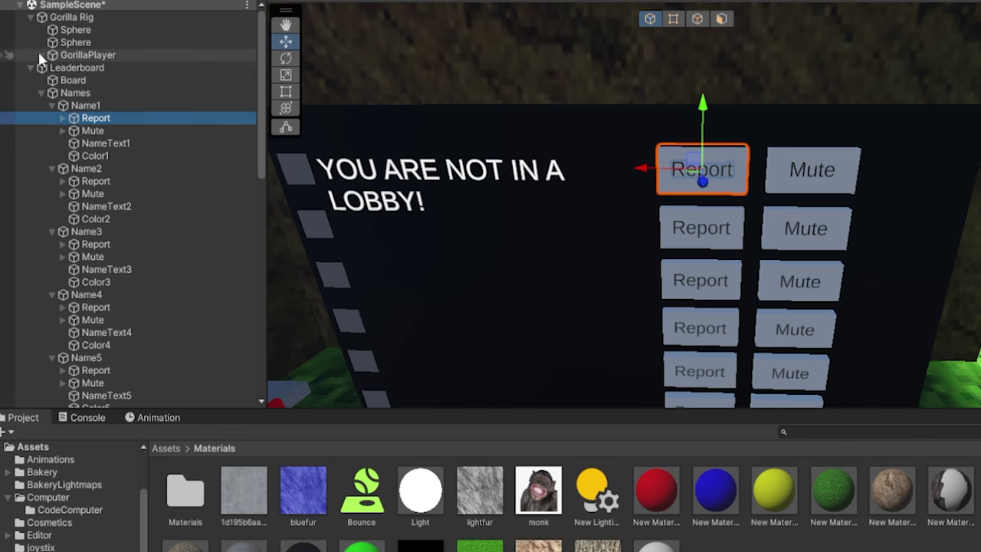
{"action": "left_click", "coordinate": [41, 55]}
{"action": "left_click", "coordinate": [103, 80]}
{"action": "left_click", "coordinate": [160, 92], "text": "shift"}
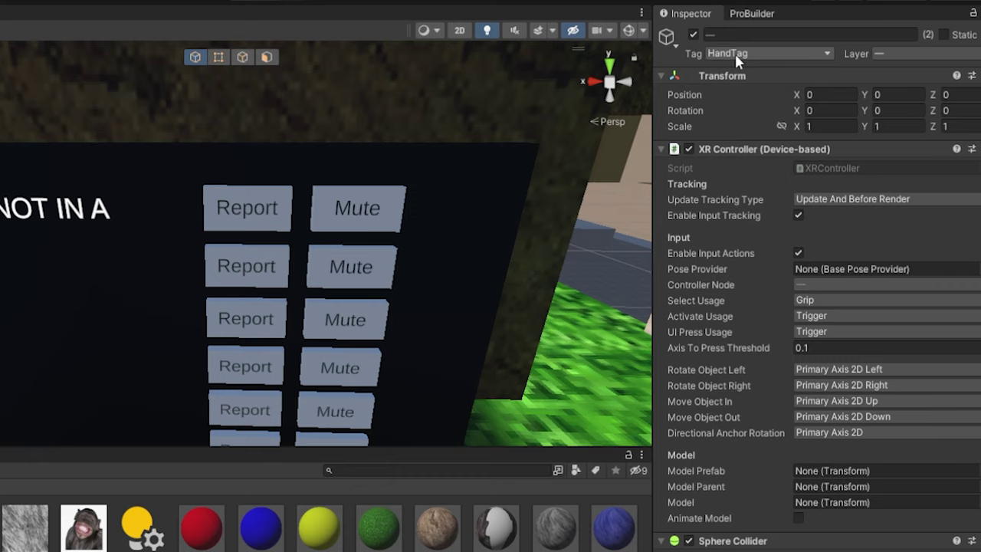
{"action": "left_click", "coordinate": [736, 54]}
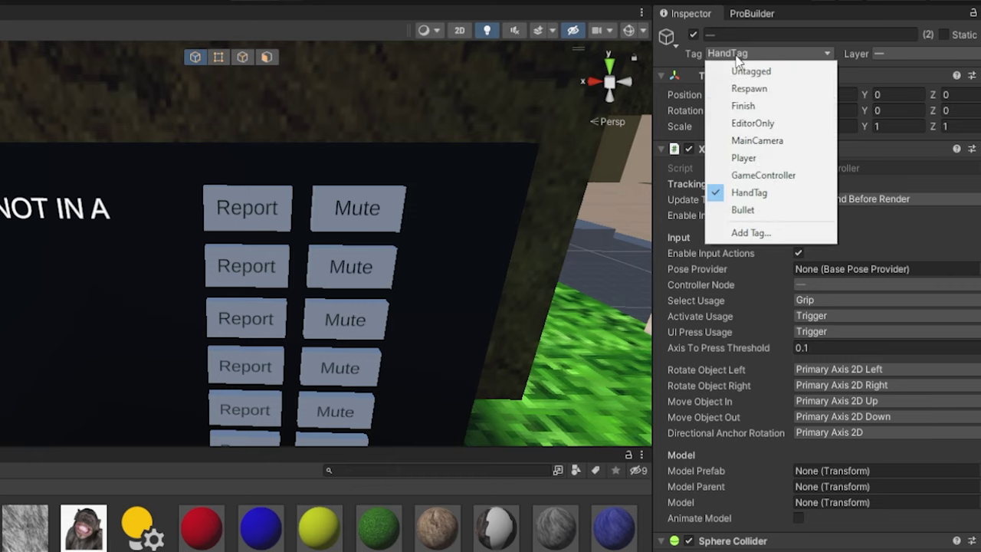
{"action": "left_click", "coordinate": [772, 237]}
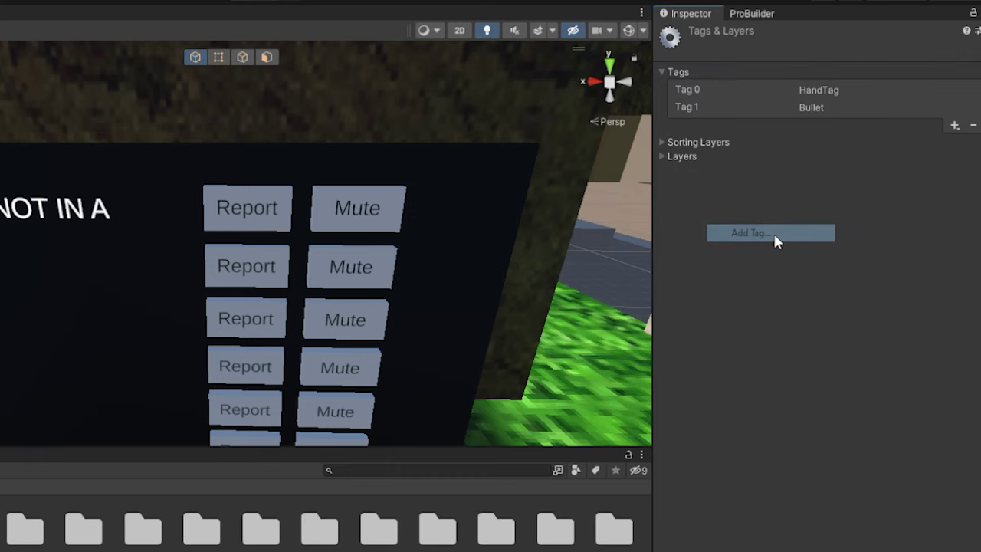
{"action": "left_click", "coordinate": [955, 125]}
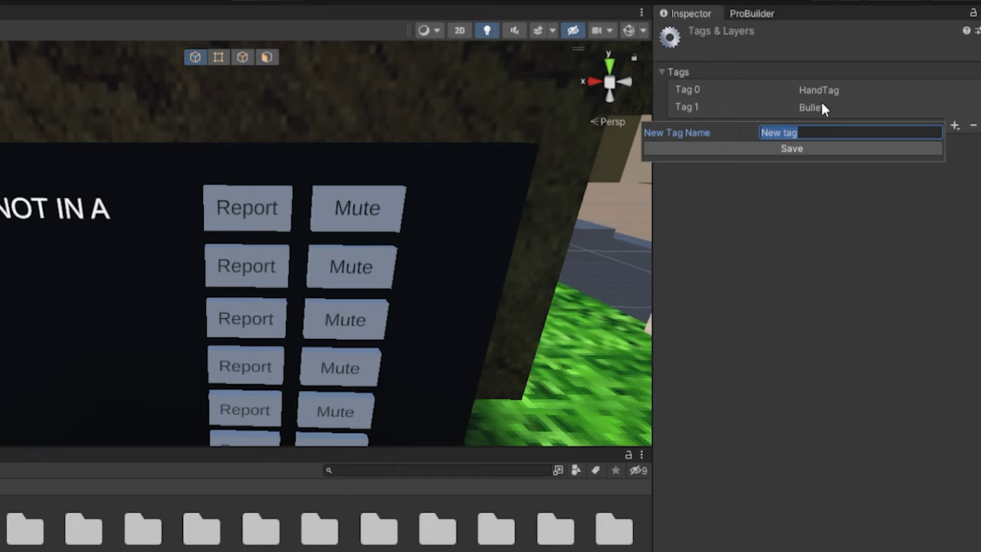
{"action": "left_click", "coordinate": [836, 273]}
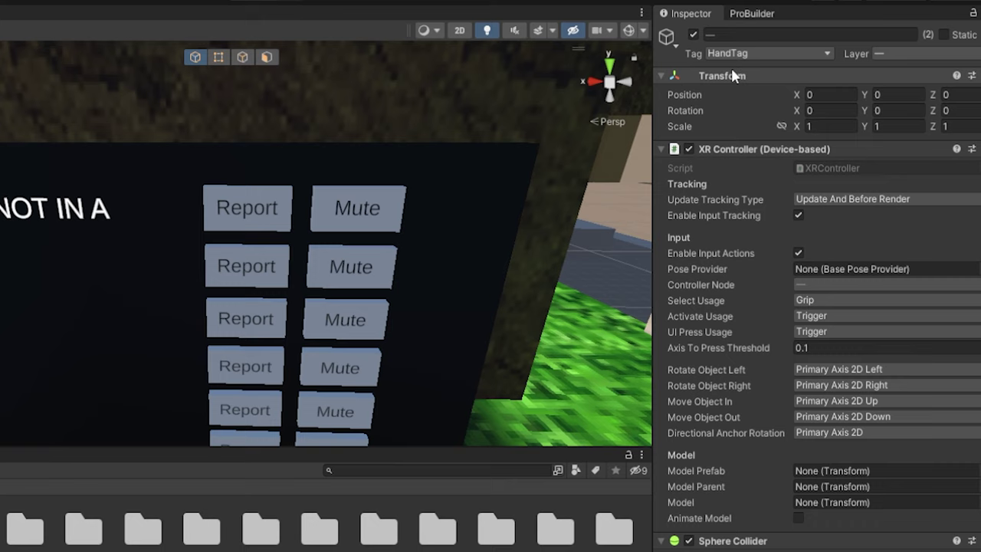
Set the tag of both hand controllers to HandTag.
{"action": "left_click", "coordinate": [759, 52]}
{"action": "left_click", "coordinate": [747, 194]}
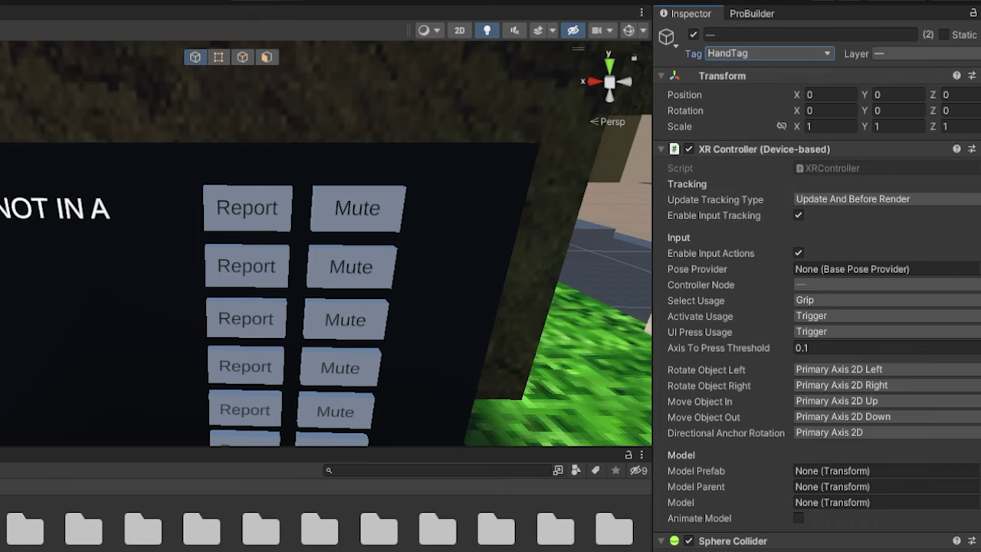
{"action": "left_click", "coordinate": [896, 53]}
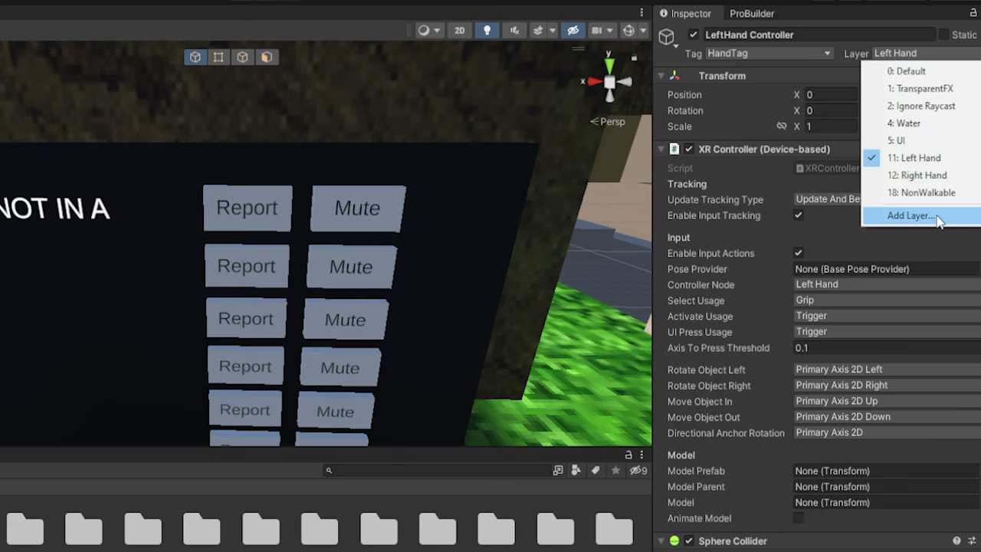
{"action": "left_click", "coordinate": [911, 213]}
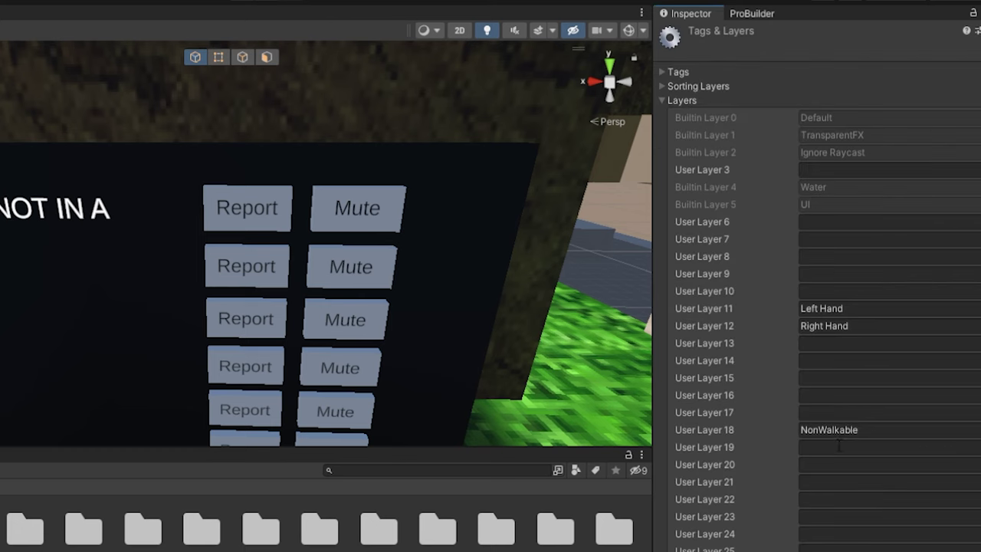
{"action": "left_click", "coordinate": [909, 481]}
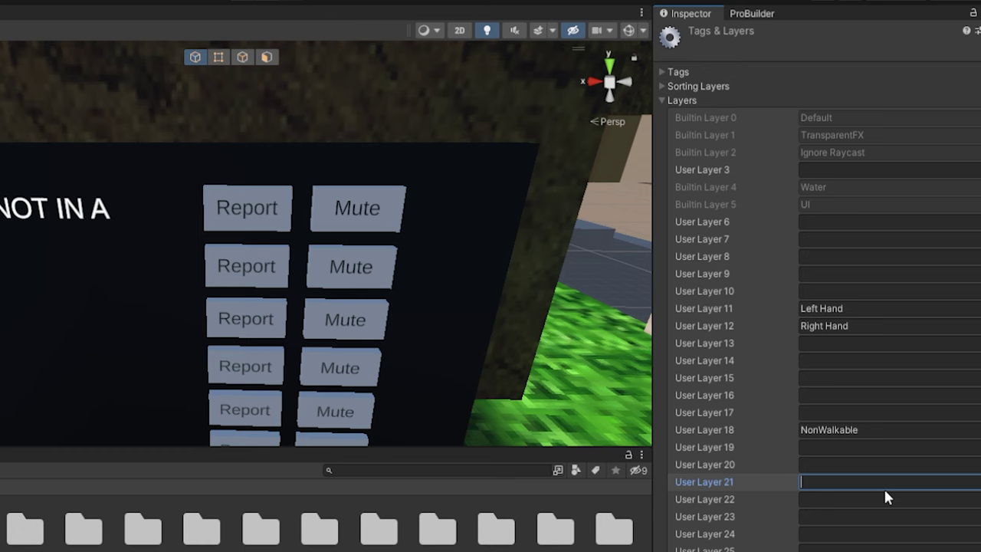
{"action": "left_click", "coordinate": [806, 498]}
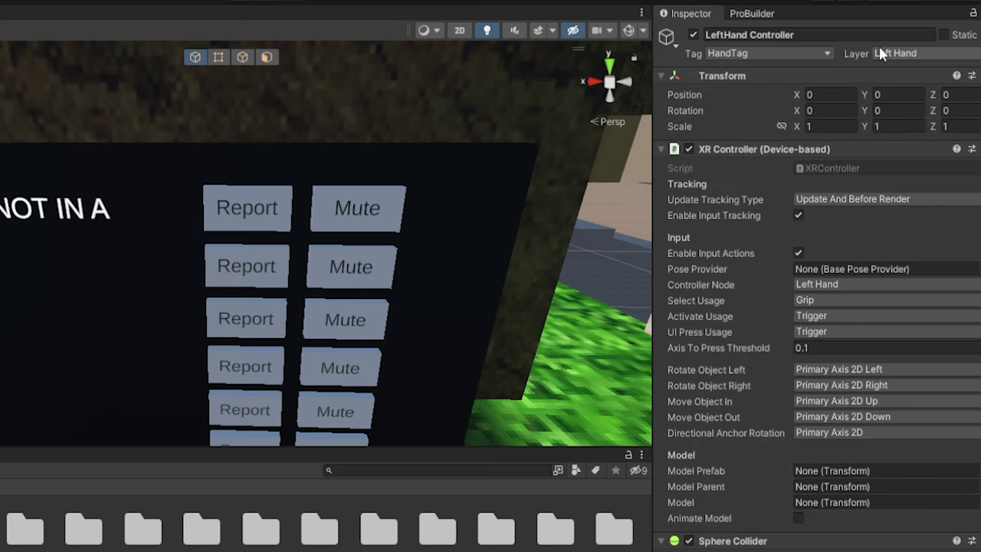
Check the LeftHand Controller's Left Hand layer and set the RightHand Controller's layer to Right Hand.
{"action": "left_click", "coordinate": [880, 53]}
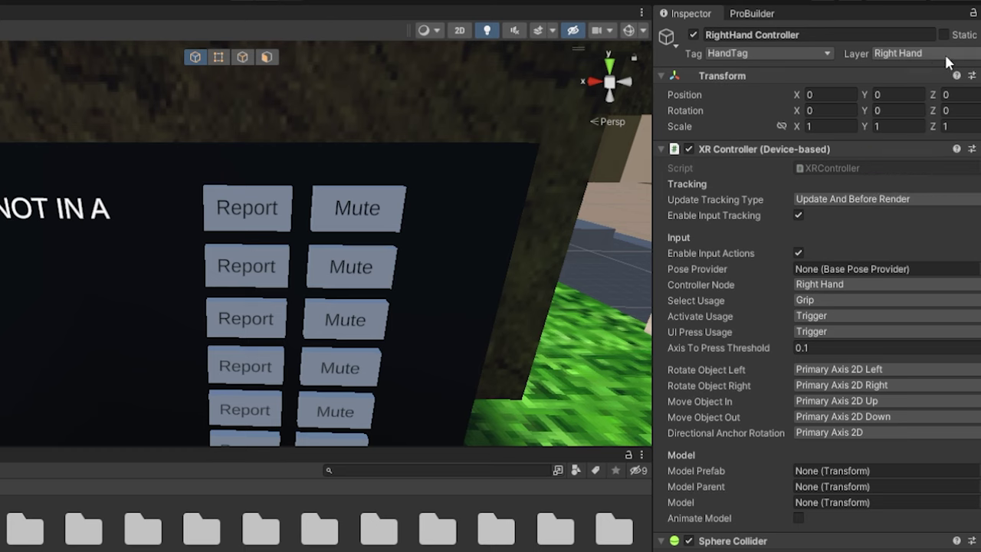
{"action": "left_click", "coordinate": [946, 53]}
{"action": "left_click", "coordinate": [899, 175]}
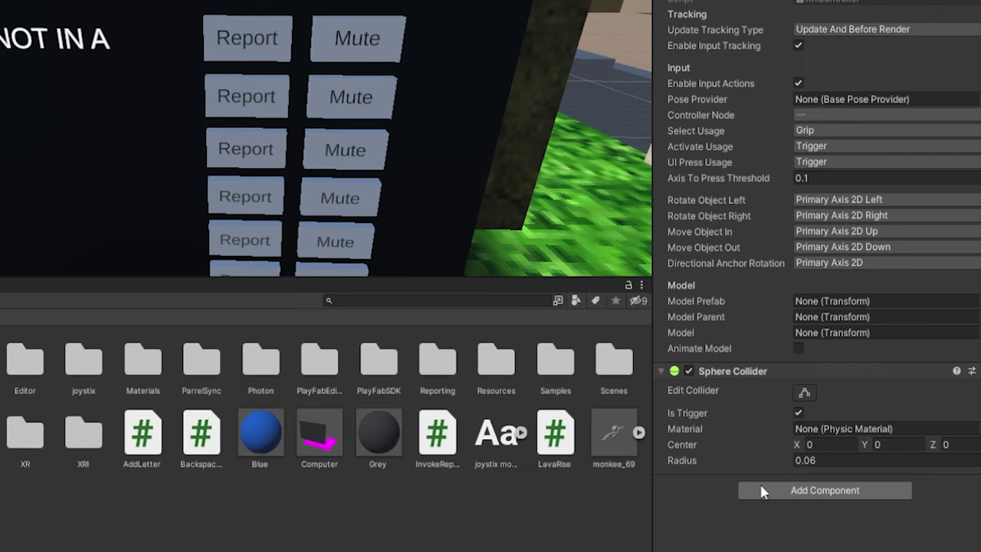
Search for a sphere component for both hand controllers and review the Sphere Collider's Is Trigger option.
{"action": "left_click", "coordinate": [758, 482]}
{"action": "type", "text": "sphere"}
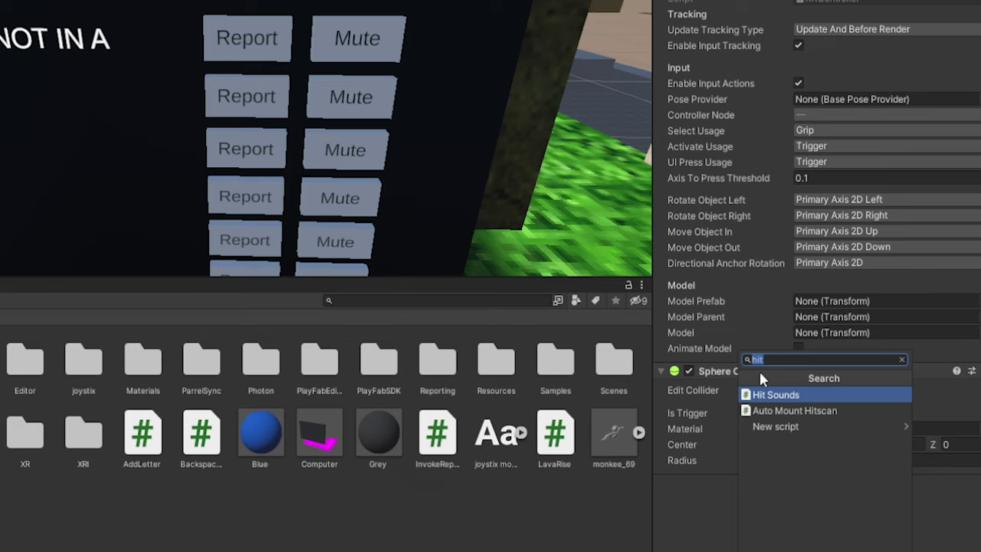
{"action": "left_click", "coordinate": [785, 394]}
{"action": "left_click", "coordinate": [798, 412]}
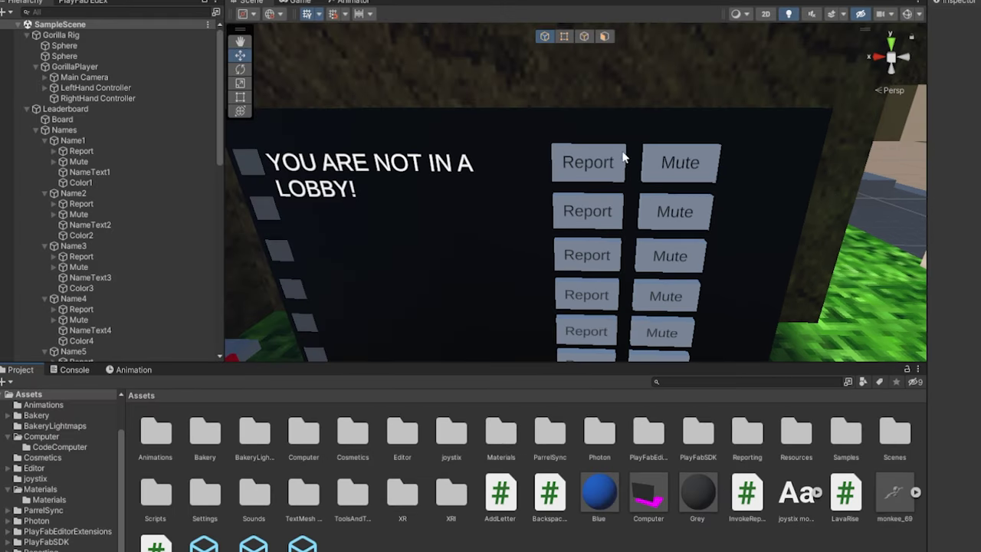
Inspect the leaderboard buttons' LB references and the Leader Board script's Display Spot and Color Spot lists.
{"action": "left_click", "coordinate": [659, 163]}
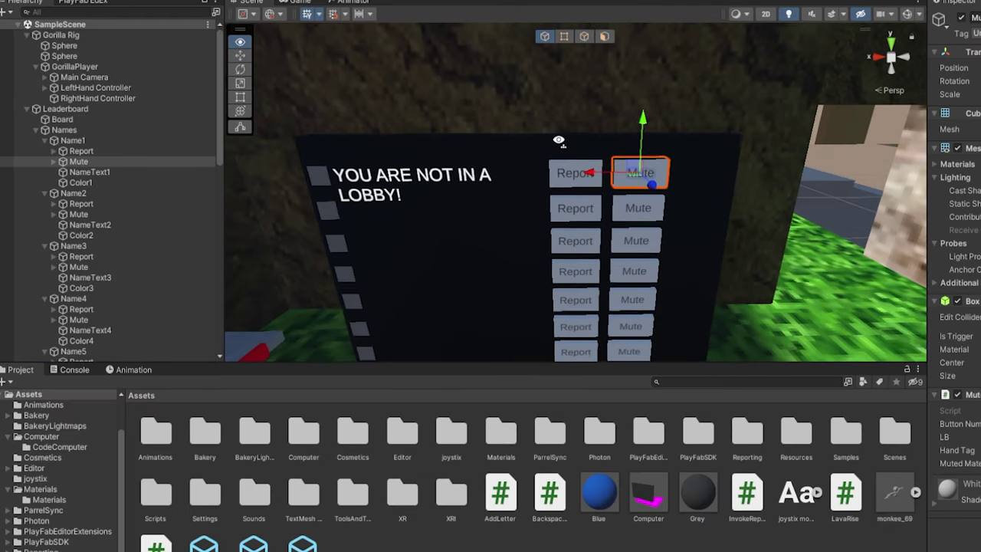
{"action": "left_click", "coordinate": [584, 162]}
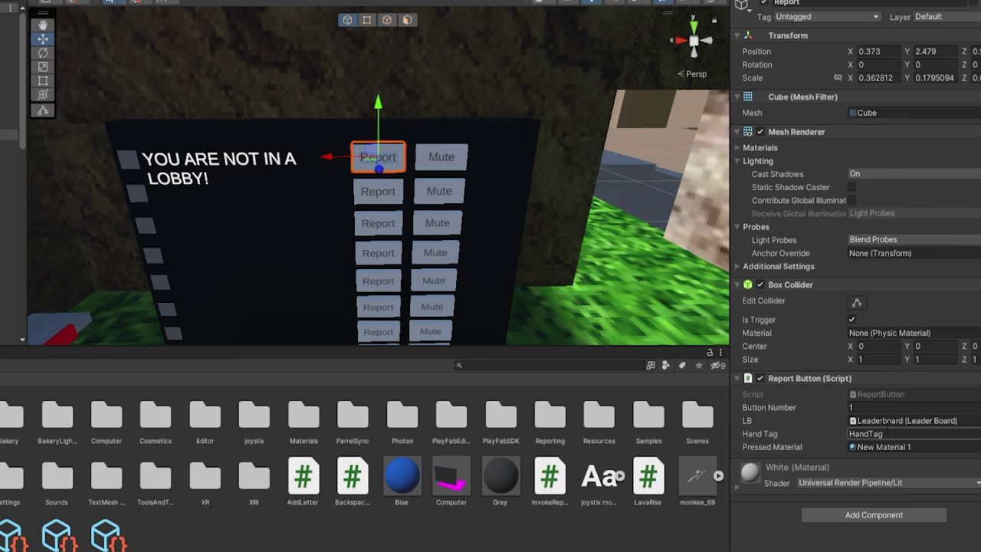
{"action": "left_click", "coordinate": [893, 423]}
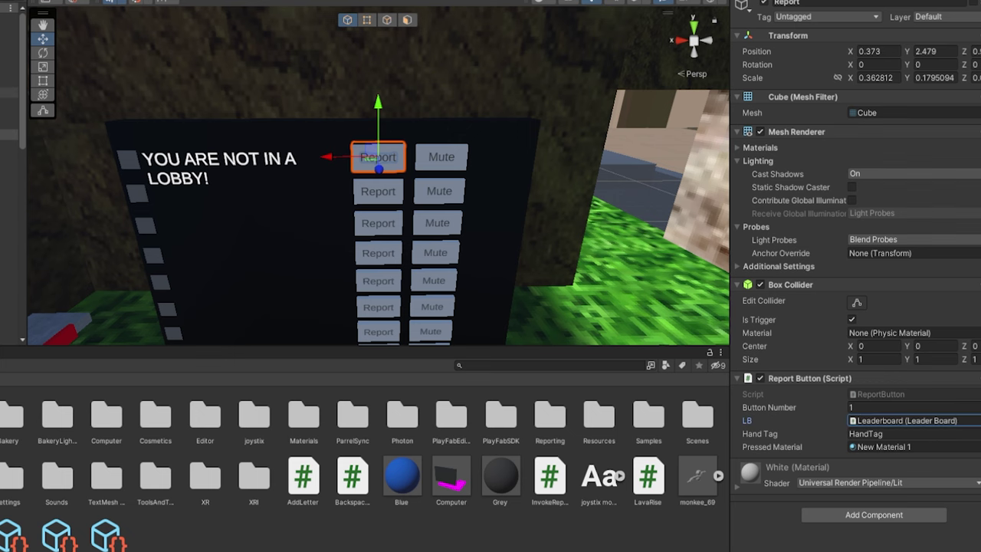
{"action": "left_click", "coordinate": [475, 210]}
{"action": "left_click", "coordinate": [378, 223]}
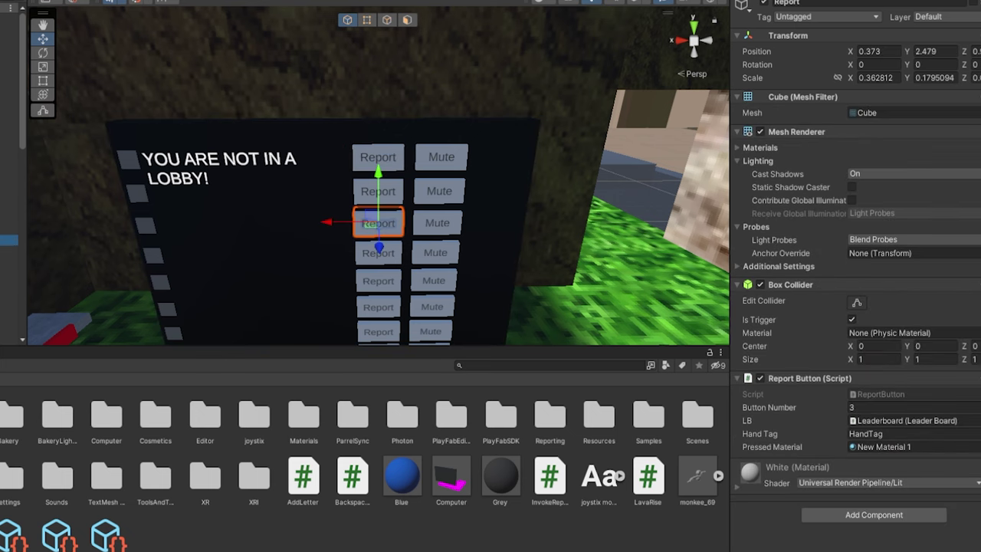
{"action": "left_click", "coordinate": [9, 251]}
{"action": "left_click", "coordinate": [377, 223]}
{"action": "left_click", "coordinate": [316, 222]}
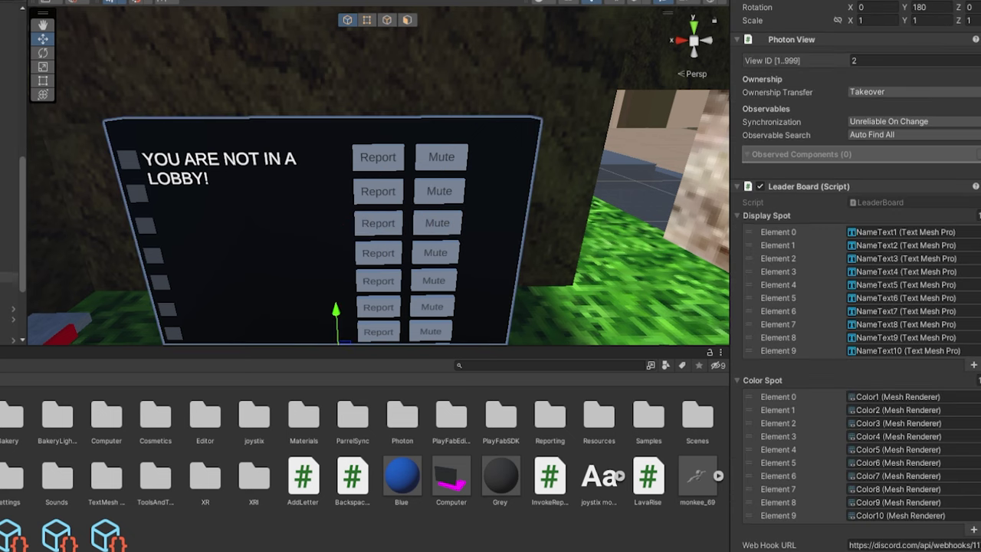
{"action": "left_click", "coordinate": [316, 221]}
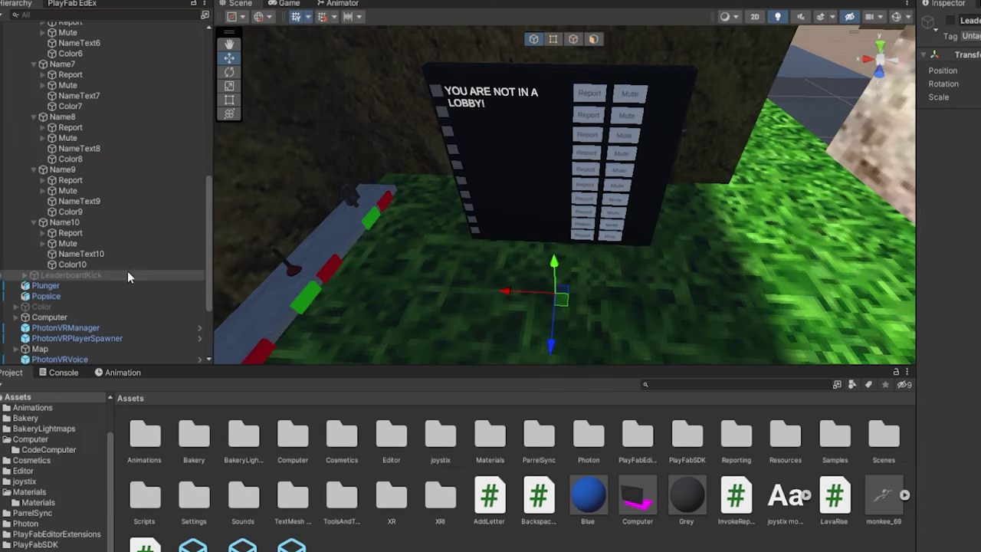
Activate the LeaderboardKick object and select its second Kick button.
{"action": "left_click", "coordinate": [24, 275]}
{"action": "left_click", "coordinate": [24, 275]}
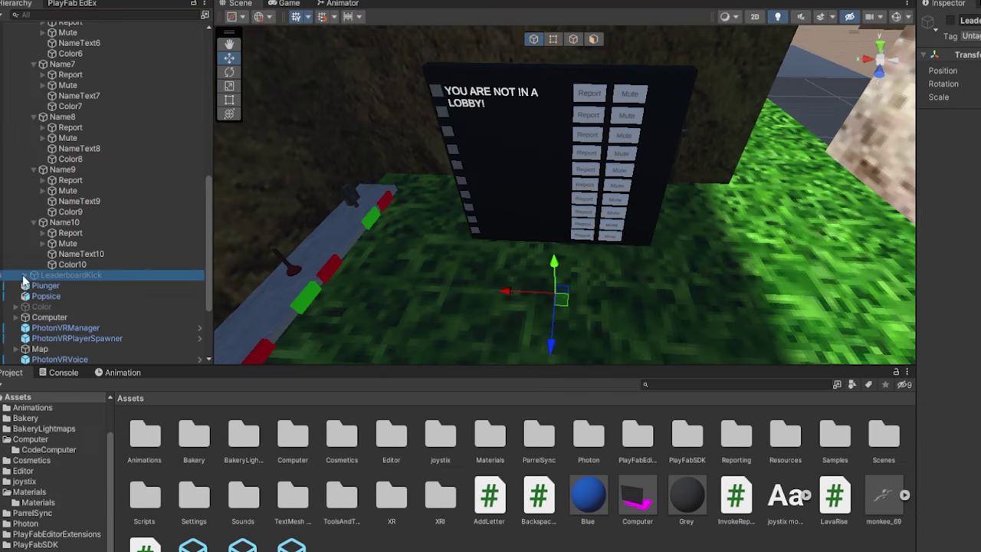
{"action": "left_click", "coordinate": [951, 21]}
{"action": "key", "text": "f"}
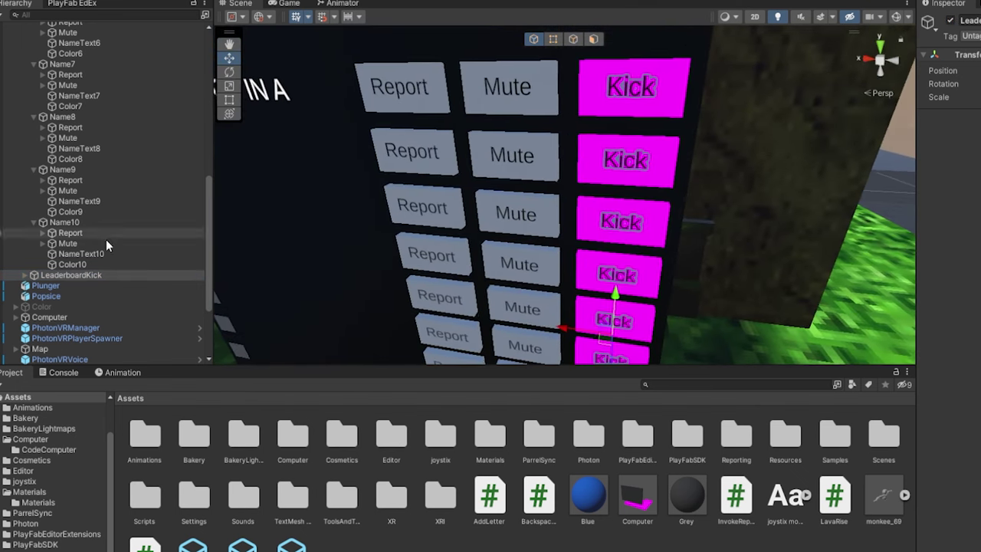
{"action": "left_click", "coordinate": [104, 217]}
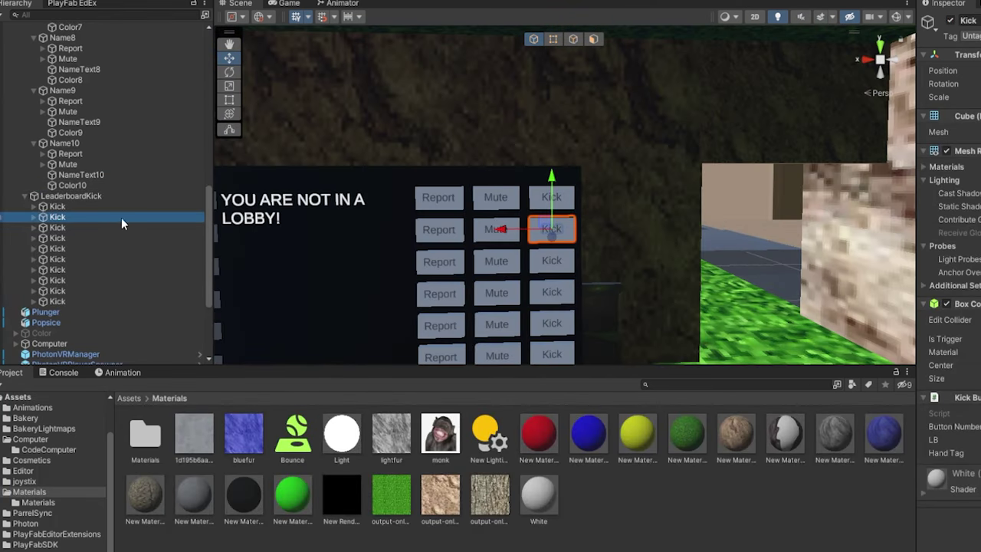
Number the Kick buttons by row in their Kick Button scripts, setting Button Number values such as 2, 3 and 10.
{"action": "left_click", "coordinate": [123, 208]}
{"action": "right_click_drag", "start_coordinate": [840, 259], "coordinate": [773, 248]}
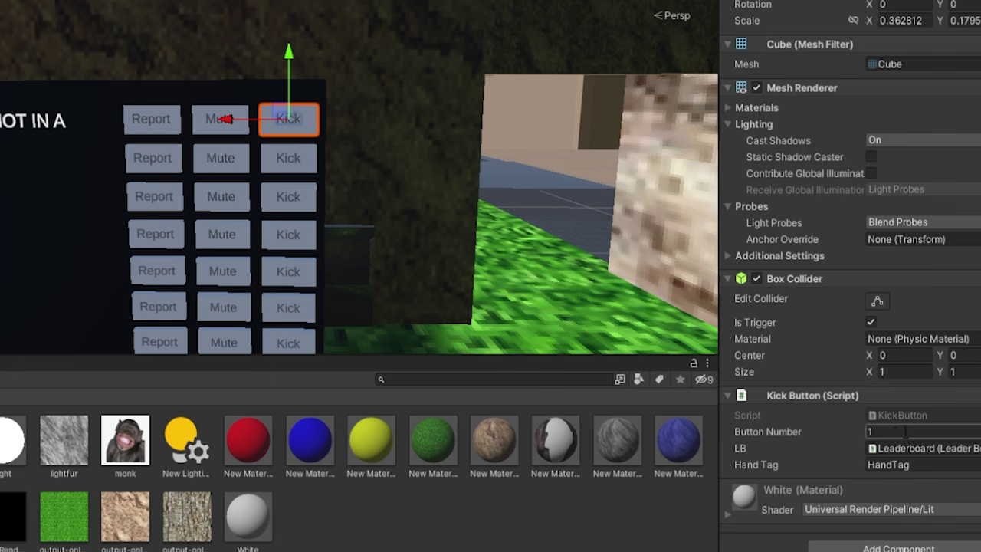
{"action": "type", "text": "2"}
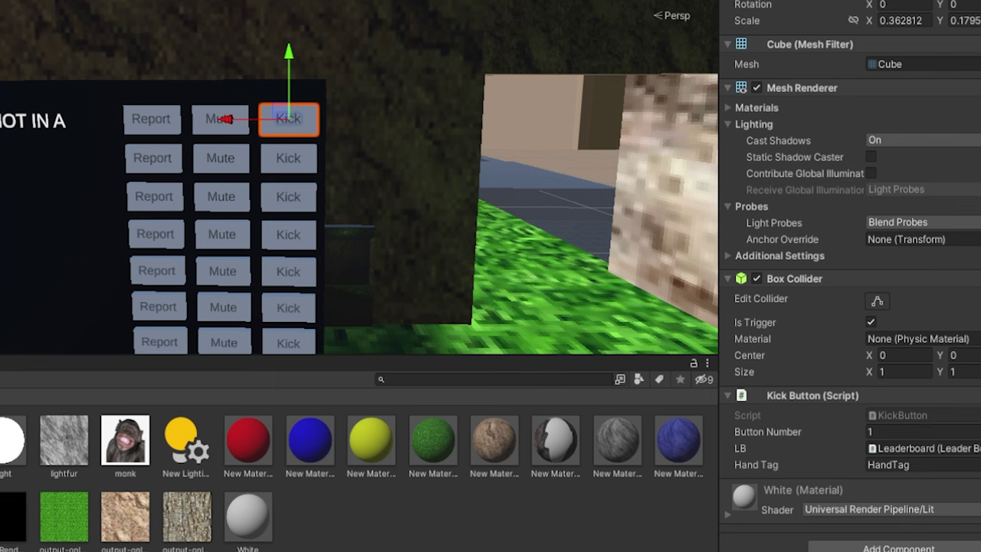
{"action": "type", "text": "3"}
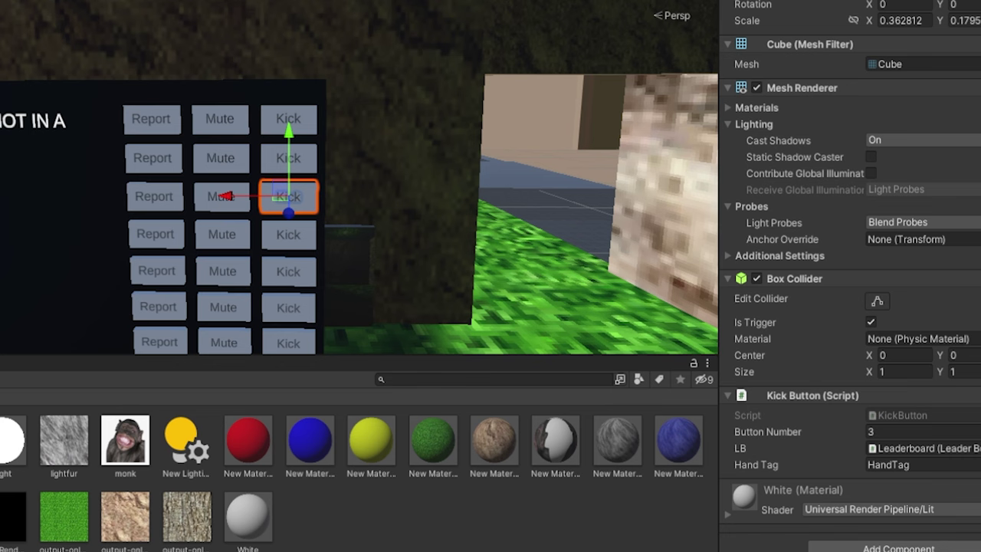
{"action": "type", "text": "10"}
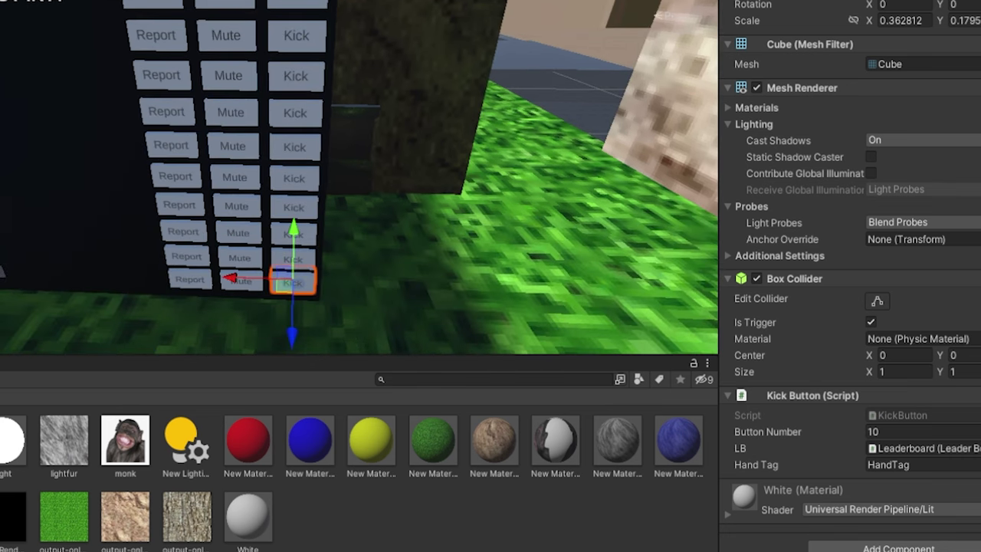
Collapse the LeaderboardKick object and deactivate it.
{"action": "left_click", "coordinate": [4, 188]}
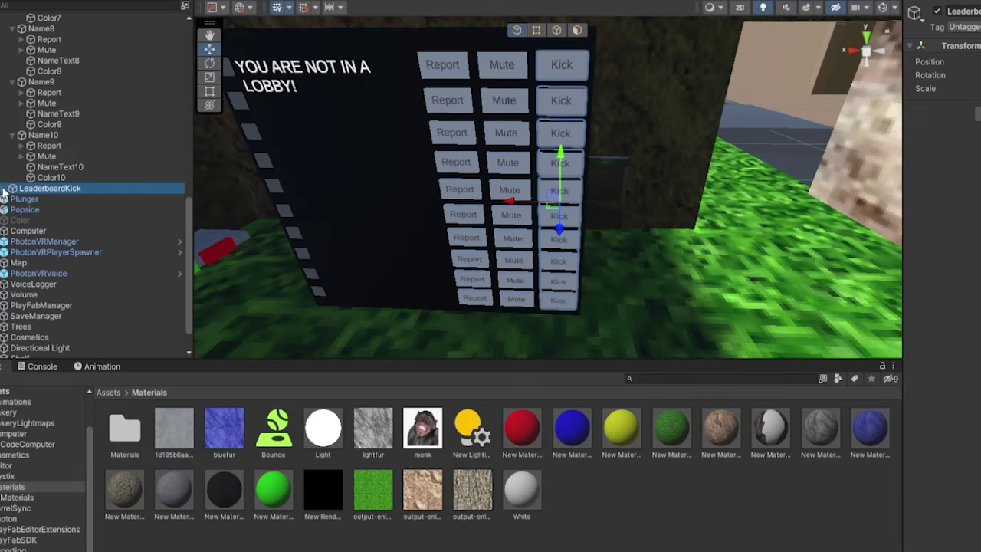
{"action": "right_click_drag", "start_coordinate": [437, 129], "coordinate": [460, 98]}
{"action": "left_click", "coordinate": [936, 11]}
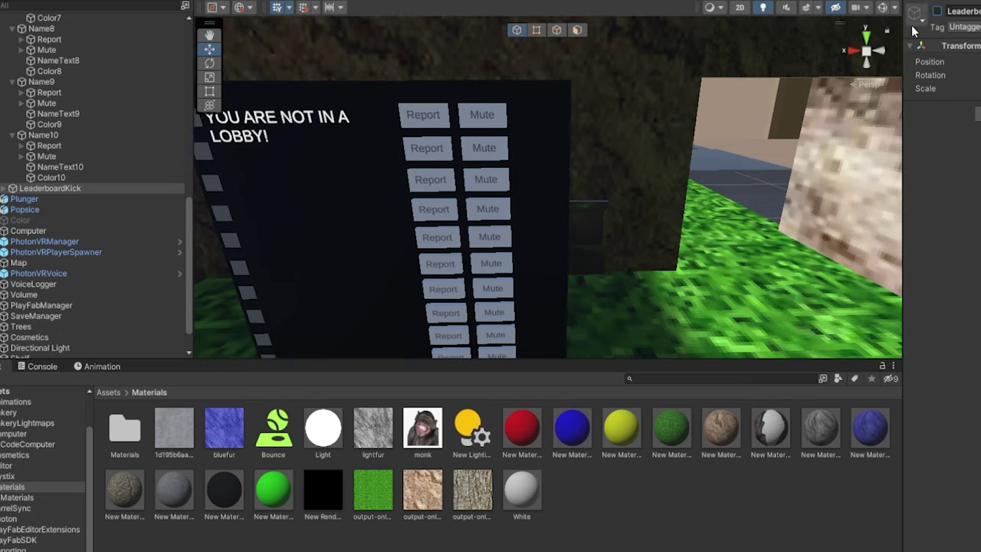
Add the LeaderboardKick object to the Specialitems list of the PlayFabManager's Playfablogin script.
{"action": "scroll", "coordinate": [123, 119], "scroll_direction": "up", "scroll_amount": 15}
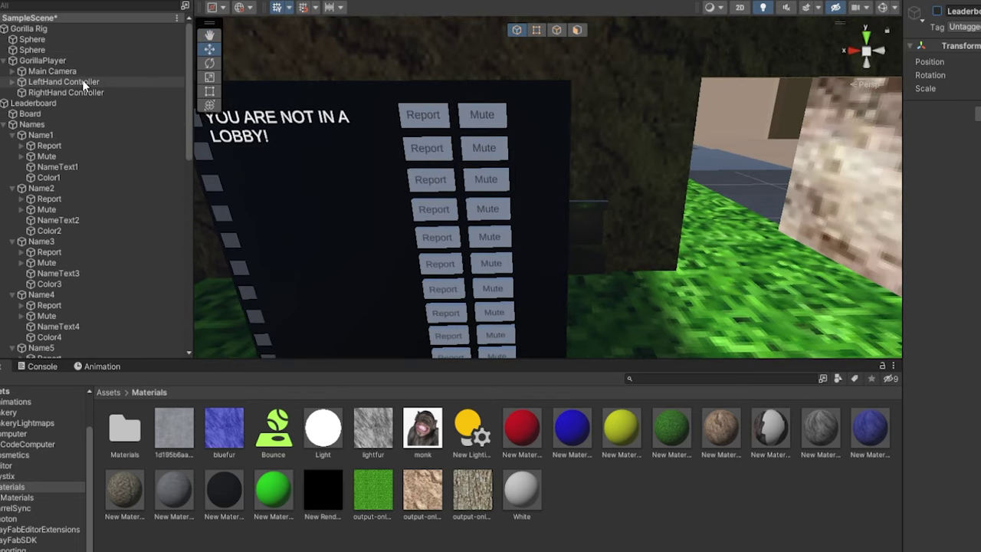
{"action": "scroll", "coordinate": [84, 86], "scroll_direction": "down", "scroll_amount": 15}
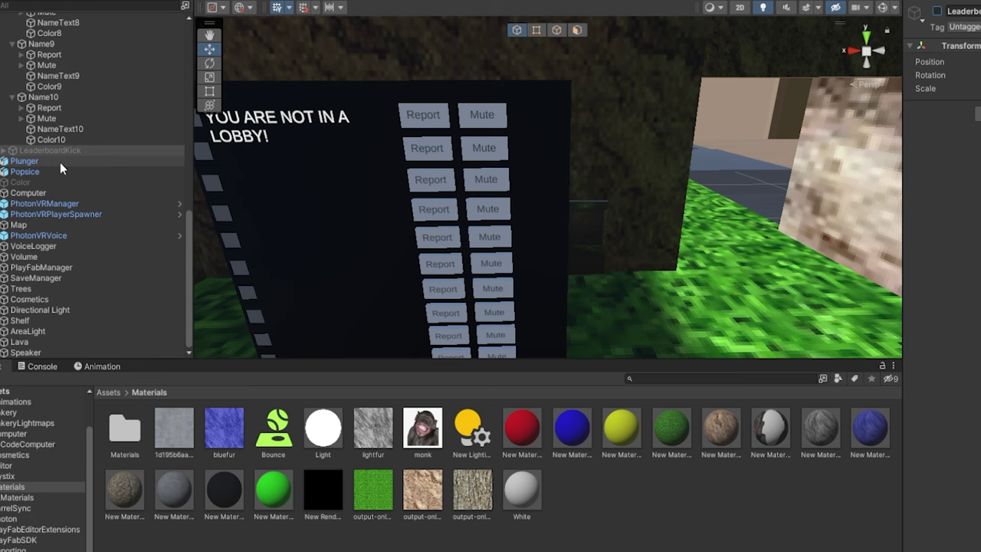
{"action": "scroll", "coordinate": [99, 164], "scroll_direction": "up", "scroll_amount": 4}
{"action": "scroll", "coordinate": [92, 199], "scroll_direction": "down", "scroll_amount": 4}
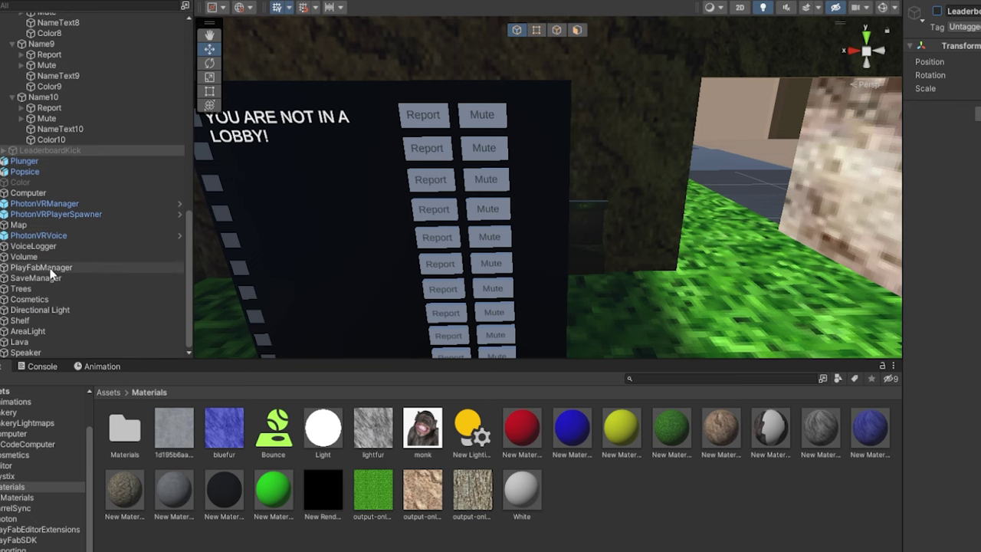
{"action": "left_click", "coordinate": [50, 268]}
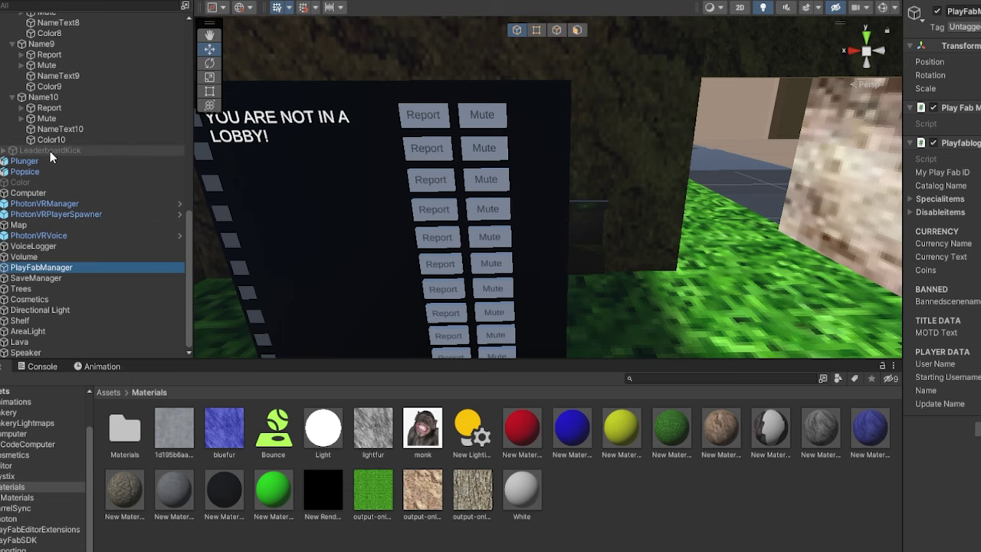
{"action": "left_click_drag", "start_coordinate": [34, 150], "coordinate": [938, 190]}
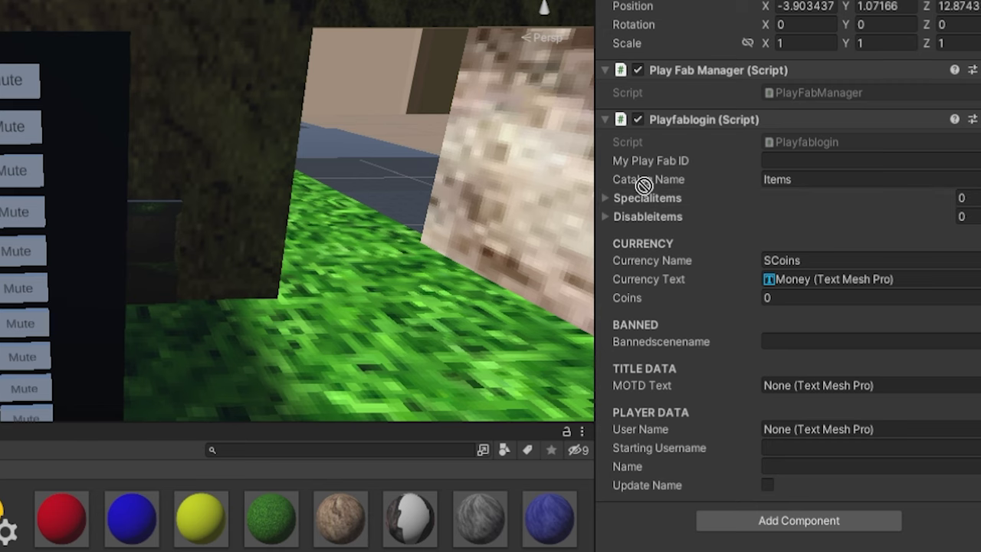
{"action": "left_click_drag", "start_coordinate": [644, 185], "coordinate": [650, 207]}
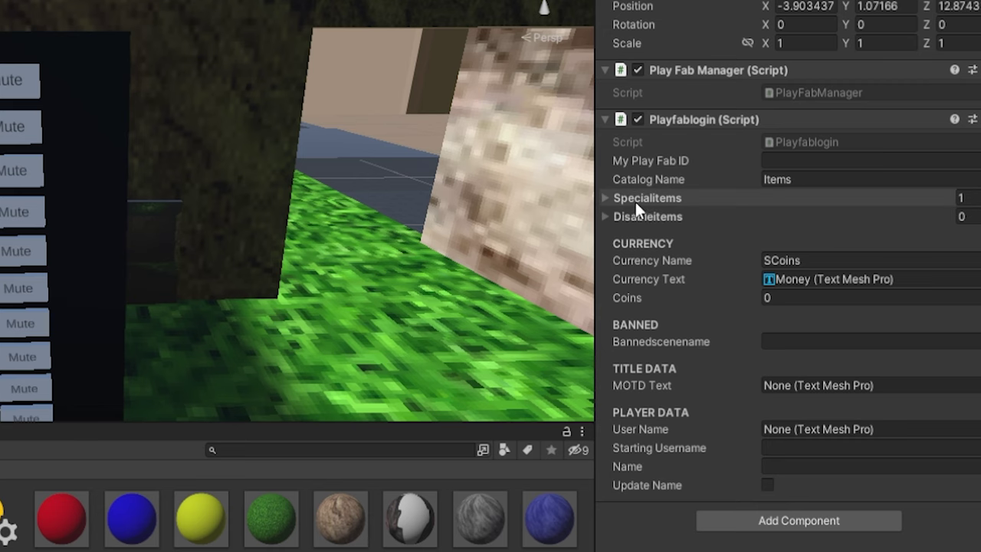
Expand the Specialitems list and copy the LeaderboardKick object's name.
{"action": "left_click", "coordinate": [613, 198]}
{"action": "left_click", "coordinate": [749, 52]}
{"action": "key", "text": "ctrl+c"}
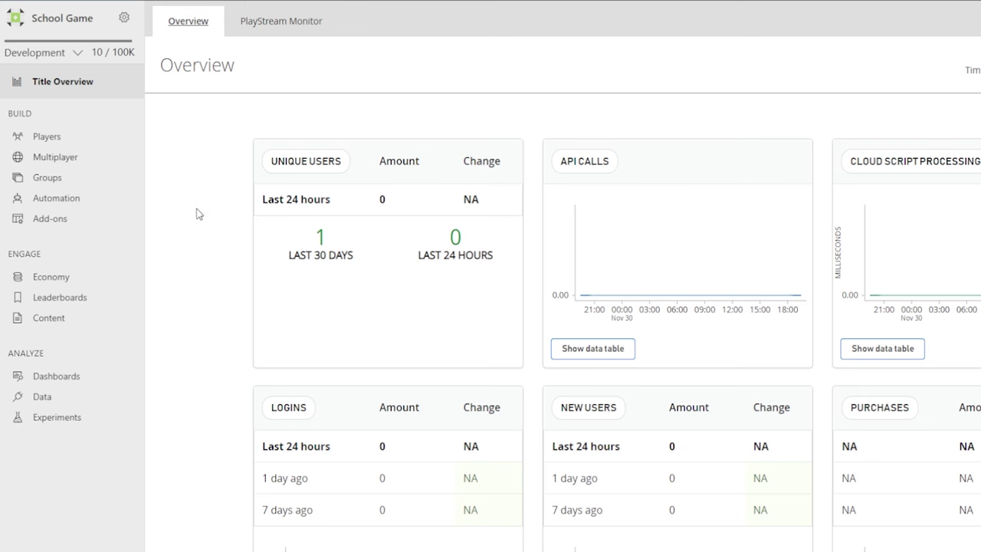
Switch to the School Game title in PlayFab and start a new item in the legacy Items catalog.
{"action": "left_click", "coordinate": [38, 280]}
{"action": "left_click", "coordinate": [274, 30]}
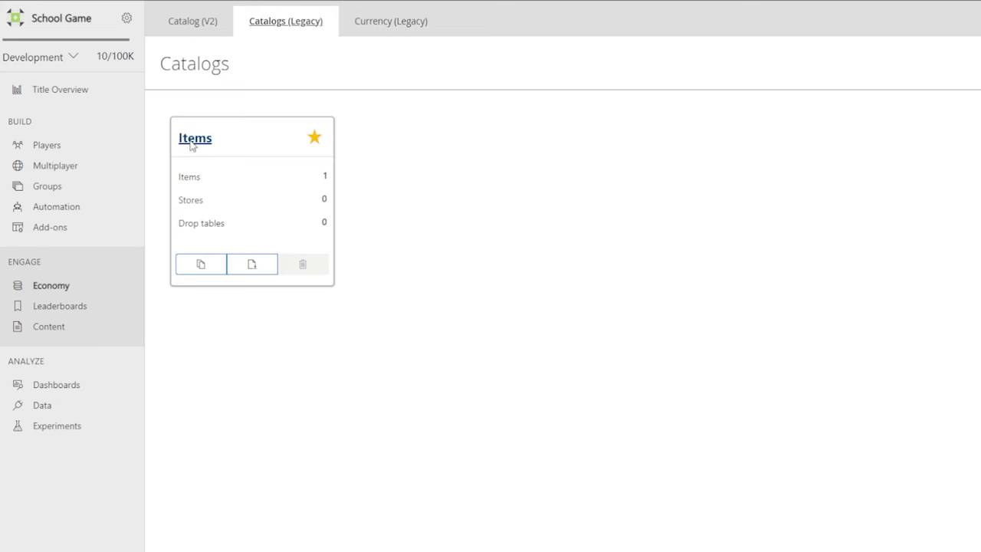
{"action": "left_click", "coordinate": [191, 140]}
{"action": "left_click", "coordinate": [929, 67]}
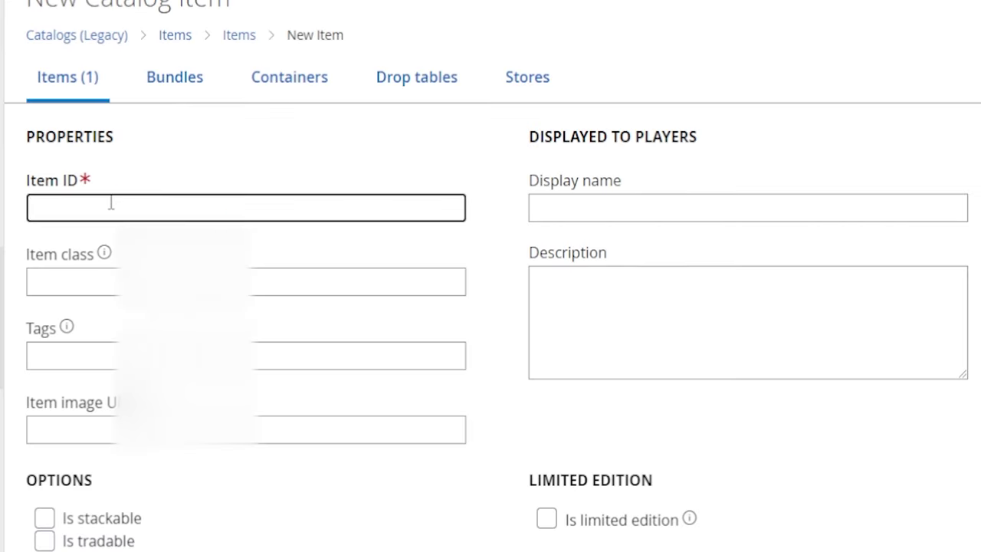
Enter LeaderboardKick as the item ID, item class and display name, and save the new catalog item.
{"action": "left_click", "coordinate": [111, 202]}
{"action": "type", "text": "LeaderboardKick"}
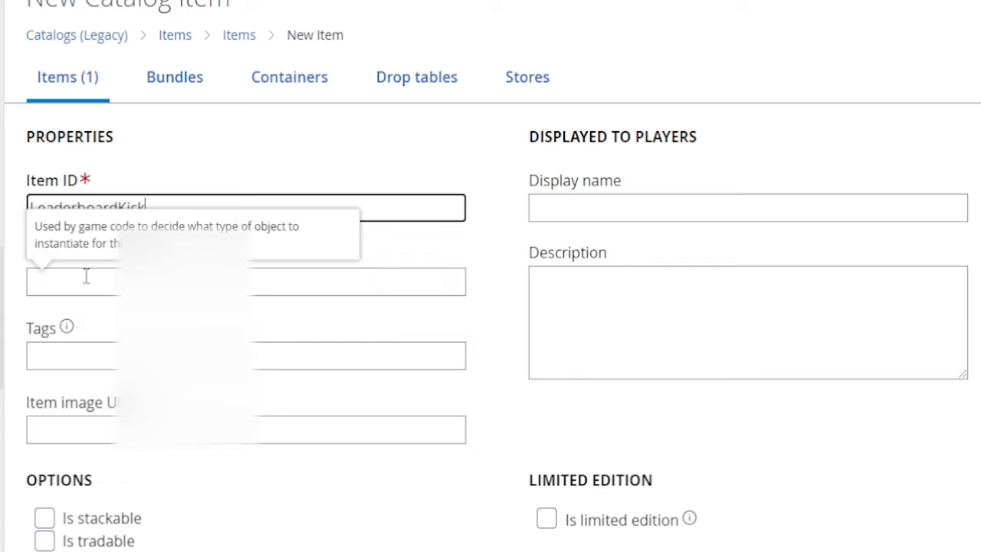
{"action": "left_click", "coordinate": [125, 280]}
{"action": "key", "text": "ctrl+v"}
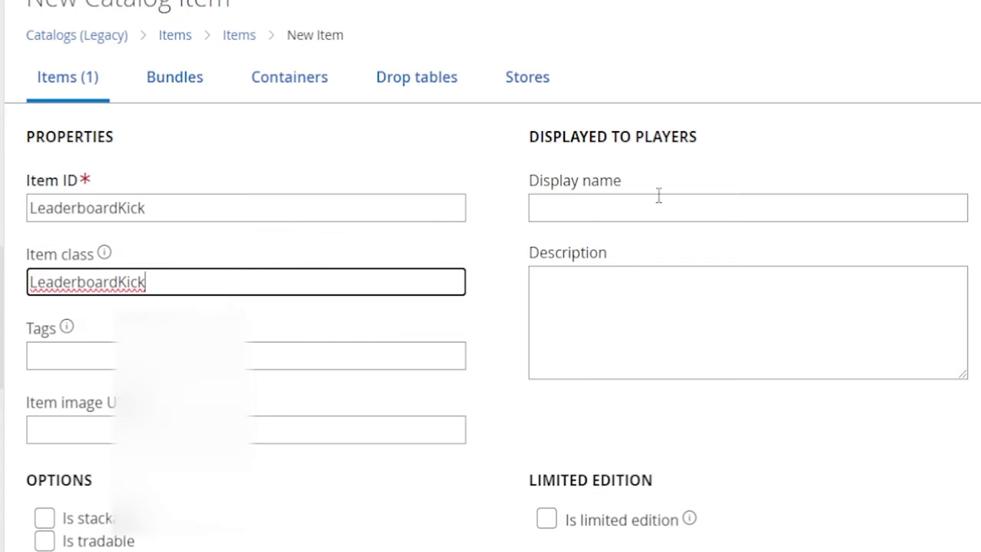
{"action": "left_click", "coordinate": [663, 208]}
{"action": "key", "text": "ctrl+v"}
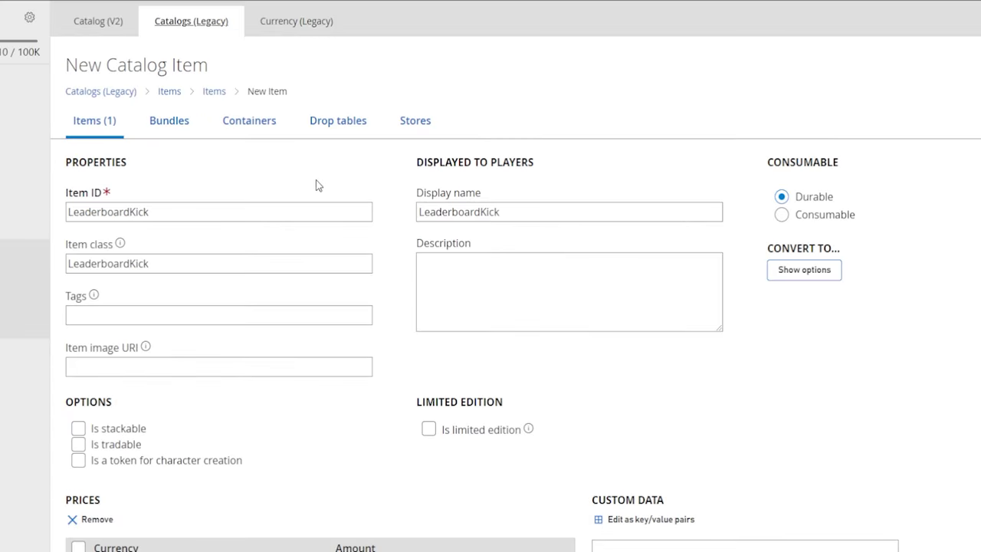
{"action": "scroll", "coordinate": [269, 377], "scroll_direction": "down", "scroll_amount": 2}
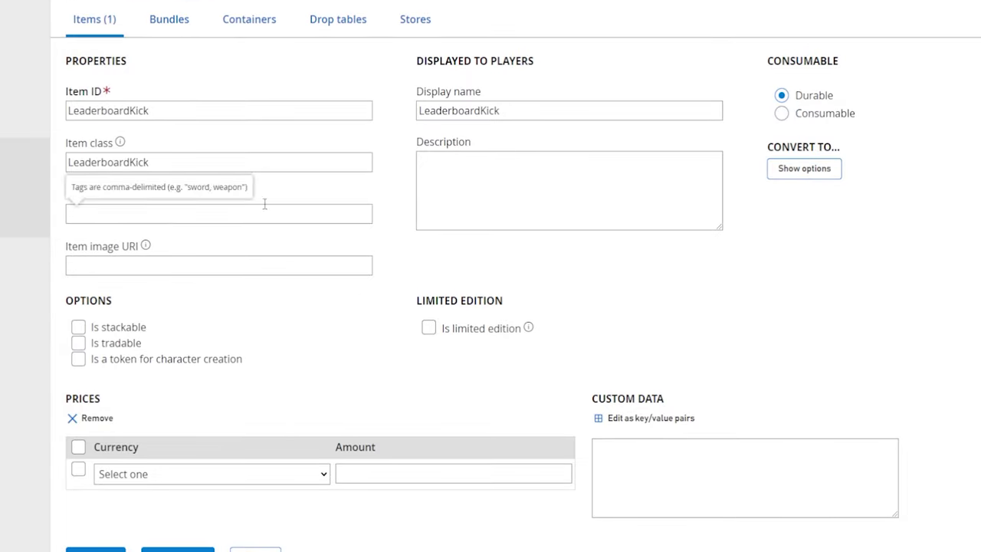
{"action": "left_click", "coordinate": [83, 531]}
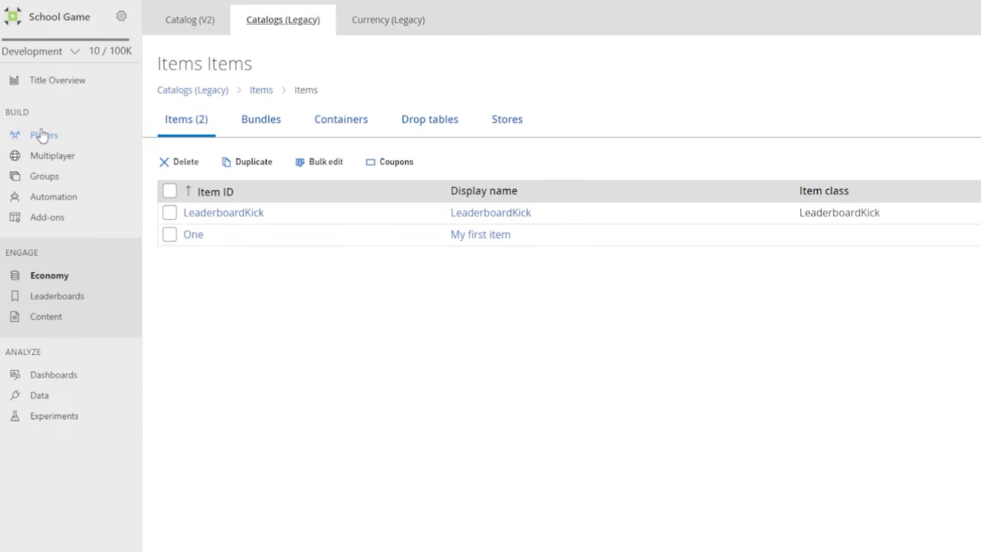
Grant the LeaderboardKick item from the primary Items catalog to the player through their legacy inventory.
{"action": "left_click", "coordinate": [44, 131]}
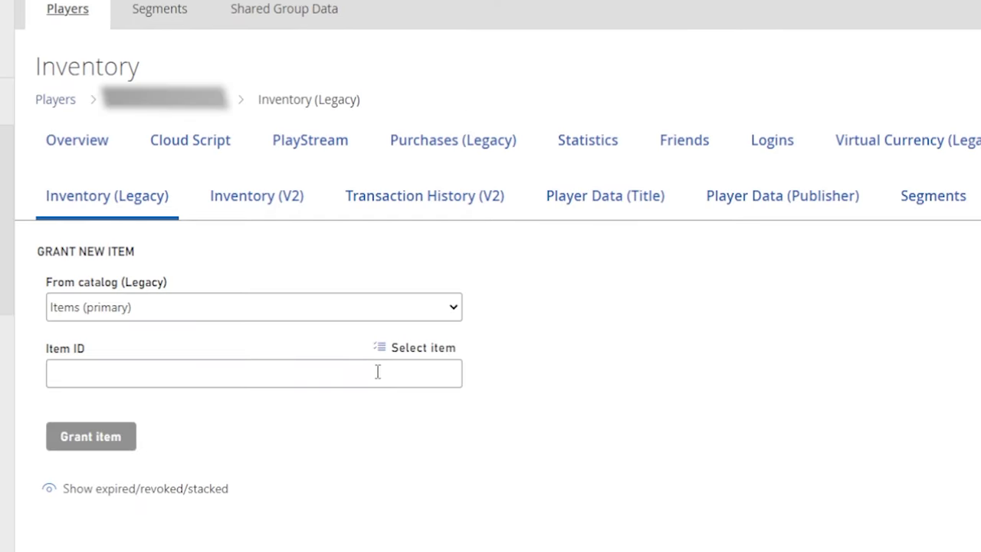
{"action": "left_click", "coordinate": [398, 354]}
{"action": "left_click", "coordinate": [273, 431]}
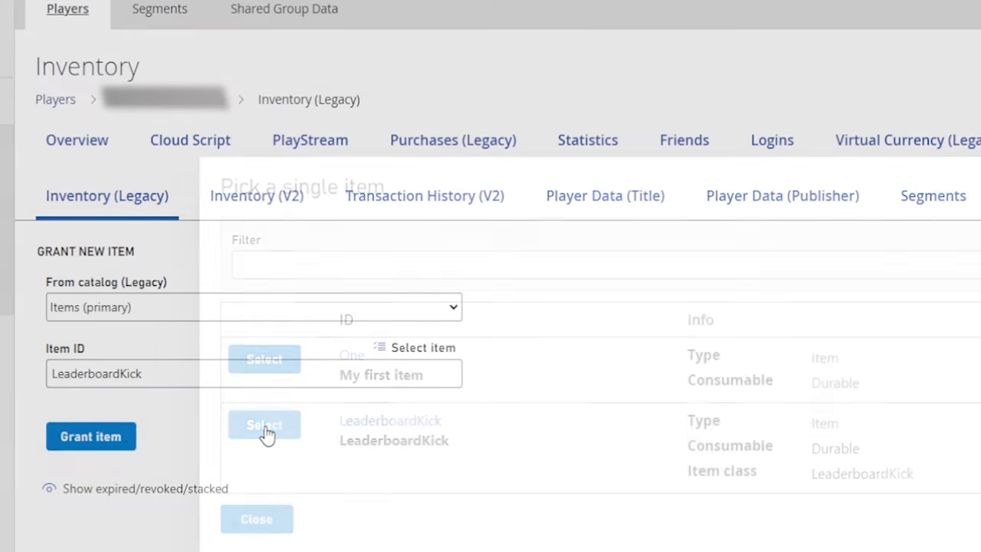
{"action": "left_click", "coordinate": [65, 440]}
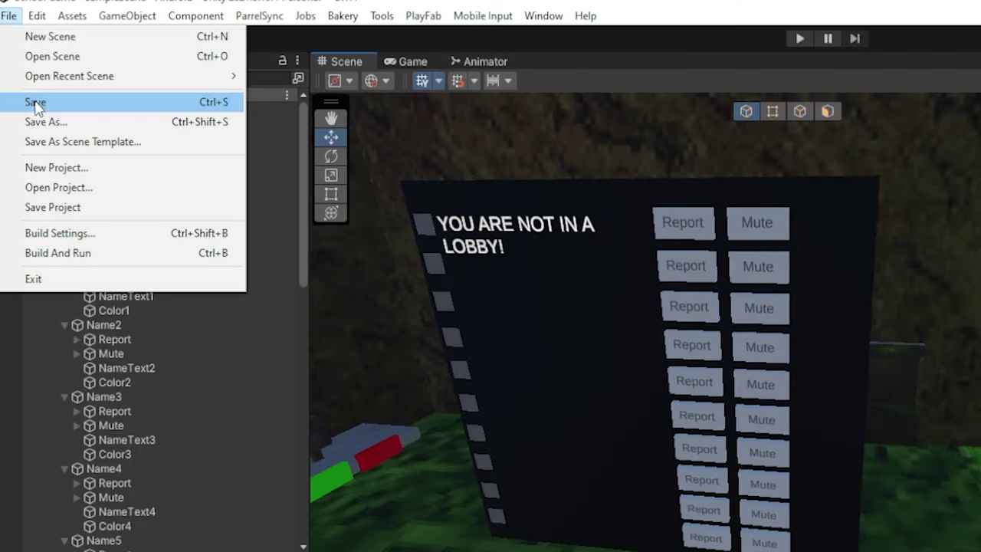
Switch back to Unity, save the scene and start Play mode.
{"action": "left_click", "coordinate": [9, 14]}
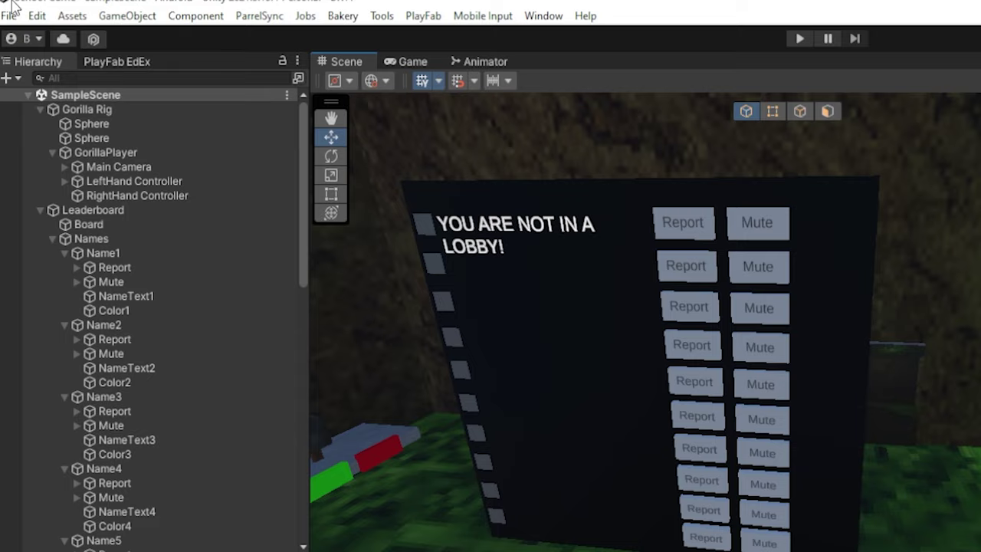
{"action": "left_click", "coordinate": [9, 15]}
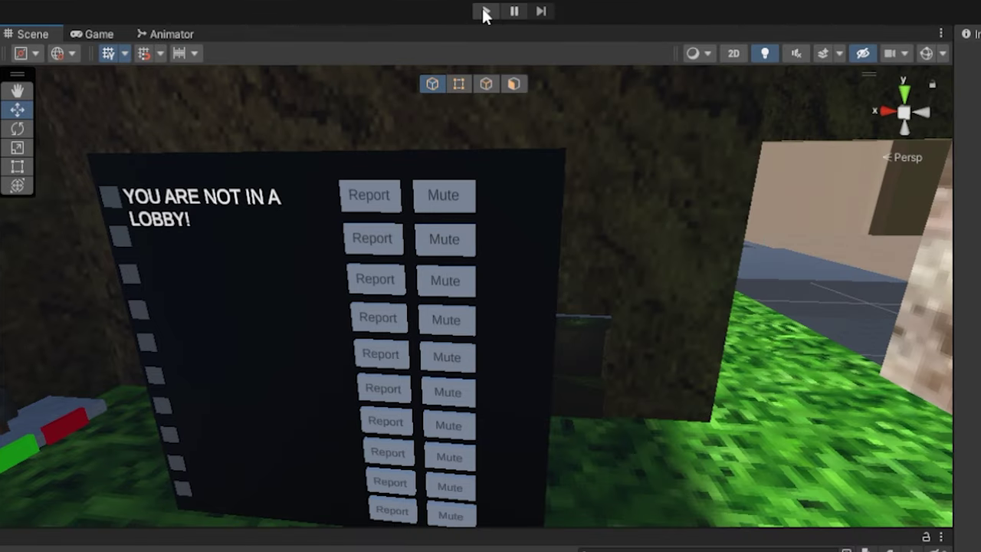
{"action": "left_click", "coordinate": [483, 11]}
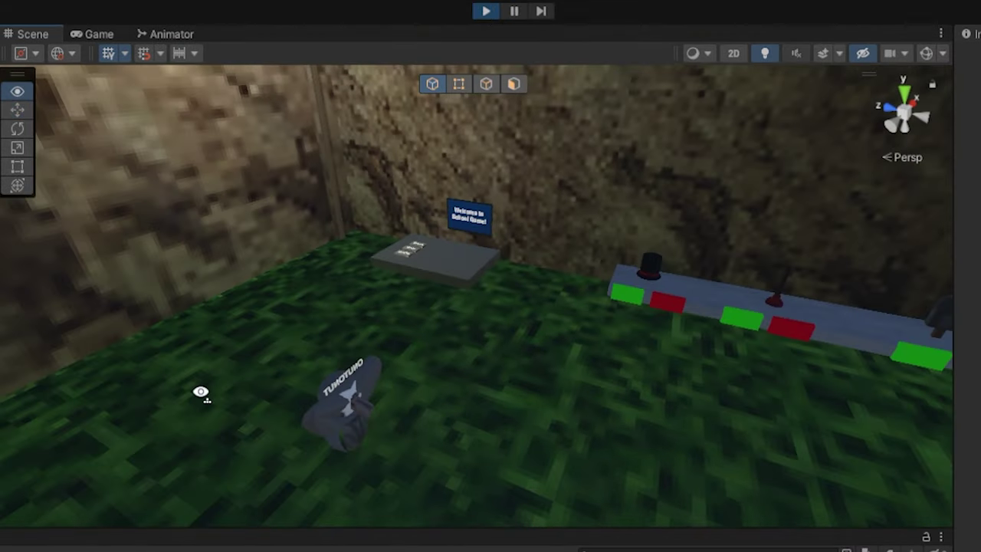
Bring the player's hand to the leaderboard and touch the first row's Mute button to test muting.
{"action": "right_click_drag", "start_coordinate": [199, 392], "coordinate": [383, 377]}
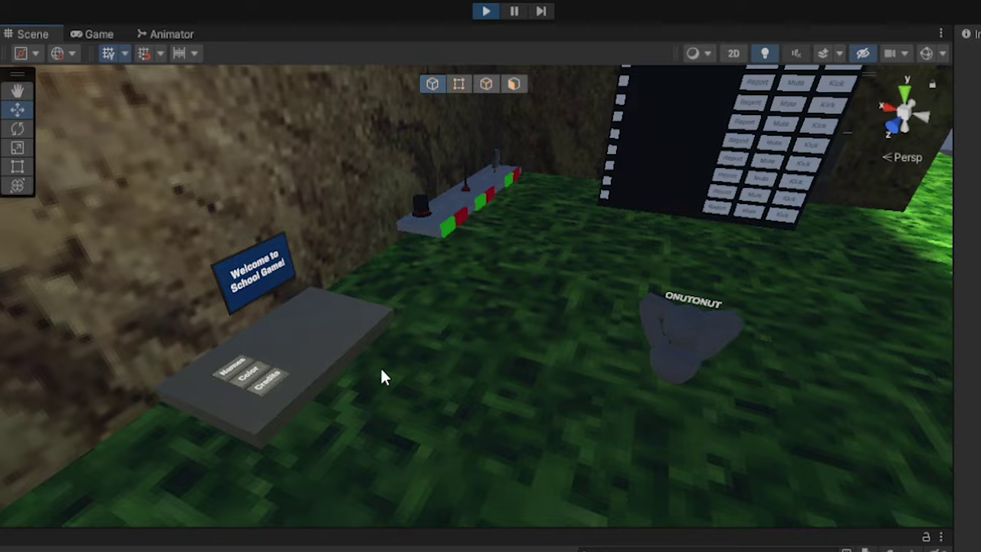
{"action": "right_click_drag", "start_coordinate": [397, 332], "coordinate": [512, 411]}
{"action": "left_click_drag", "start_coordinate": [554, 445], "coordinate": [231, 412]}
{"action": "right_click_drag", "start_coordinate": [498, 394], "coordinate": [558, 447]}
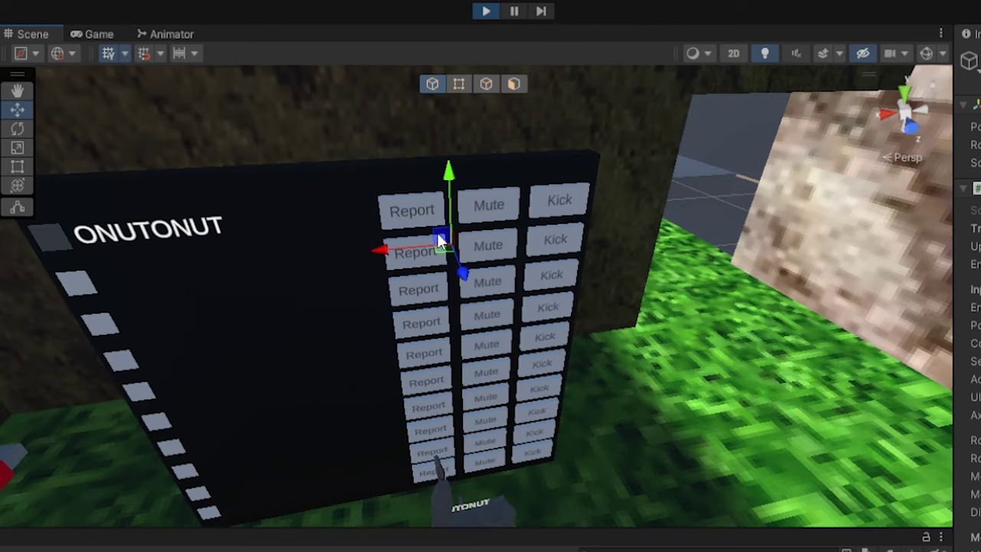
{"action": "left_click_drag", "start_coordinate": [448, 245], "coordinate": [506, 218]}
{"action": "right_click_drag", "start_coordinate": [506, 218], "coordinate": [603, 211]}
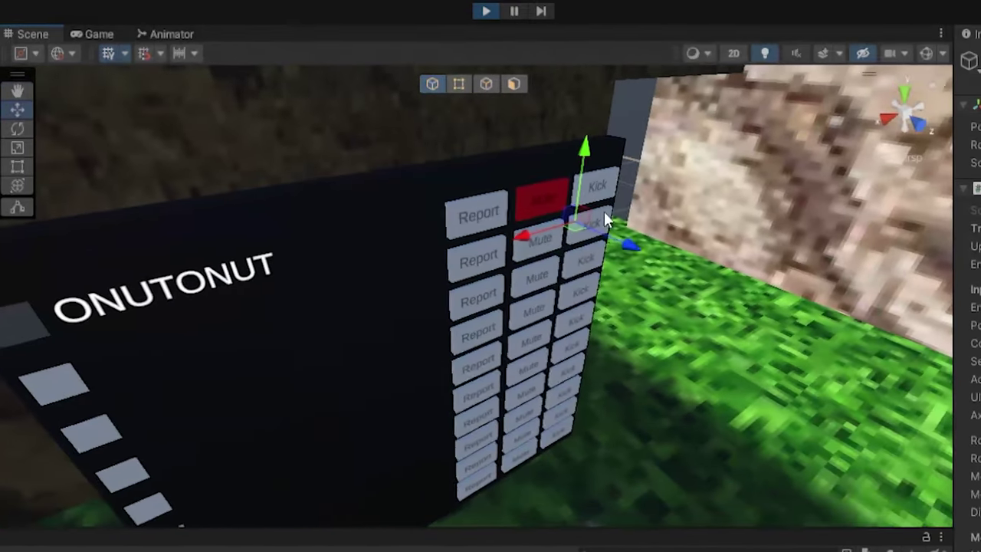
Move the hand off the Mute button and onto the first row's Report button to test reporting.
{"action": "left_click_drag", "start_coordinate": [586, 216], "coordinate": [669, 303]}
{"action": "right_click_drag", "start_coordinate": [669, 302], "coordinate": [341, 176]}
{"action": "mouse_move", "coordinate": [554, 329]}
{"action": "left_mouse_down", "text": "alt"}
{"action": "mouse_move", "coordinate": [532, 280]}
{"action": "mouse_move", "coordinate": [574, 285]}
{"action": "mouse_move", "coordinate": [501, 292]}
{"action": "mouse_move", "coordinate": [613, 319]}
{"action": "mouse_move", "coordinate": [495, 308]}
{"action": "mouse_move", "coordinate": [505, 333]}
{"action": "mouse_move", "coordinate": [423, 291]}
{"action": "mouse_move", "coordinate": [434, 303]}
{"action": "mouse_move", "coordinate": [536, 329]}
{"action": "left_mouse_up", "text": "alt"}
{"action": "left_click_drag", "start_coordinate": [529, 302], "coordinate": [565, 314]}
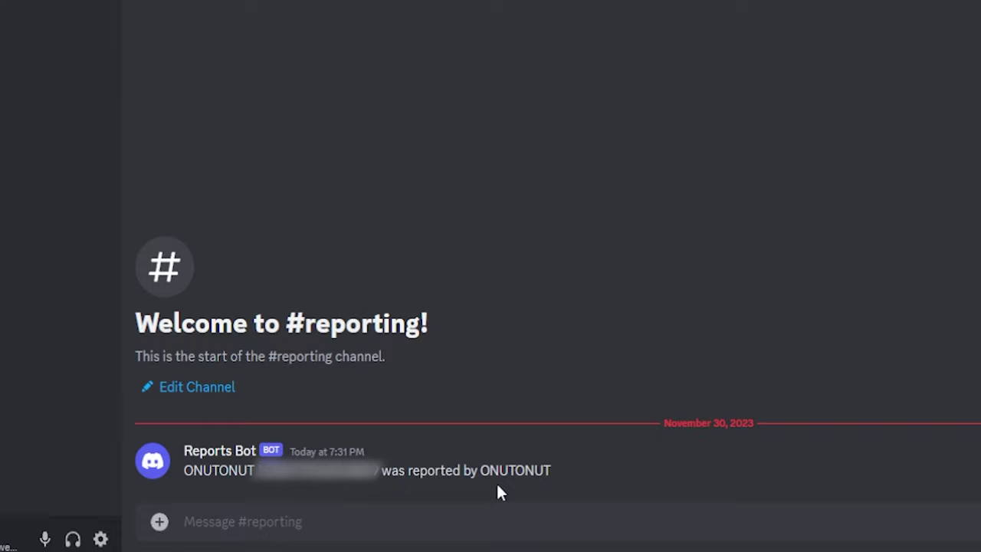
Copy the reported player's ID from the Reports Bot message in Discord and search for it among the PlayFab players.
{"action": "double_click", "coordinate": [318, 470]}
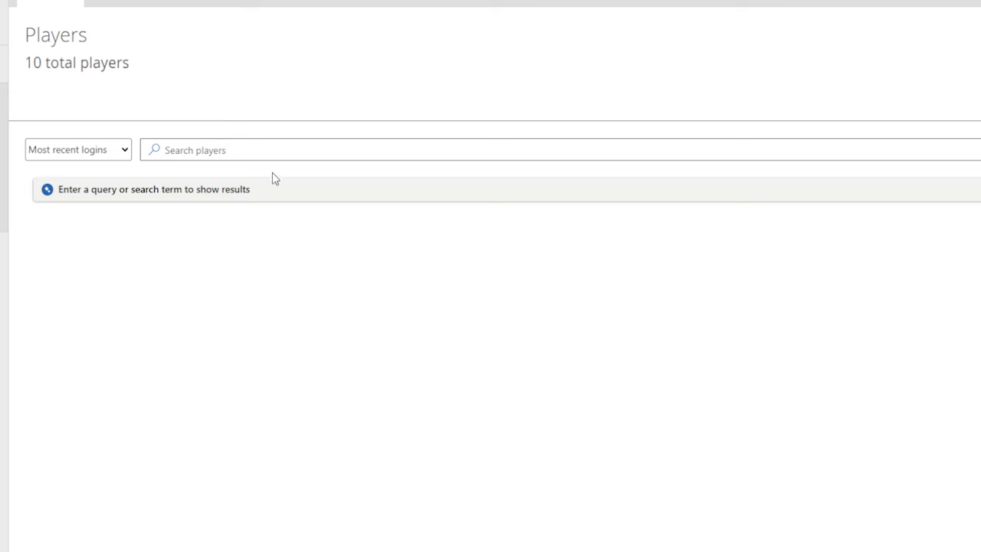
{"action": "left_click", "coordinate": [459, 157]}
{"action": "key", "text": "ctrl+v"}
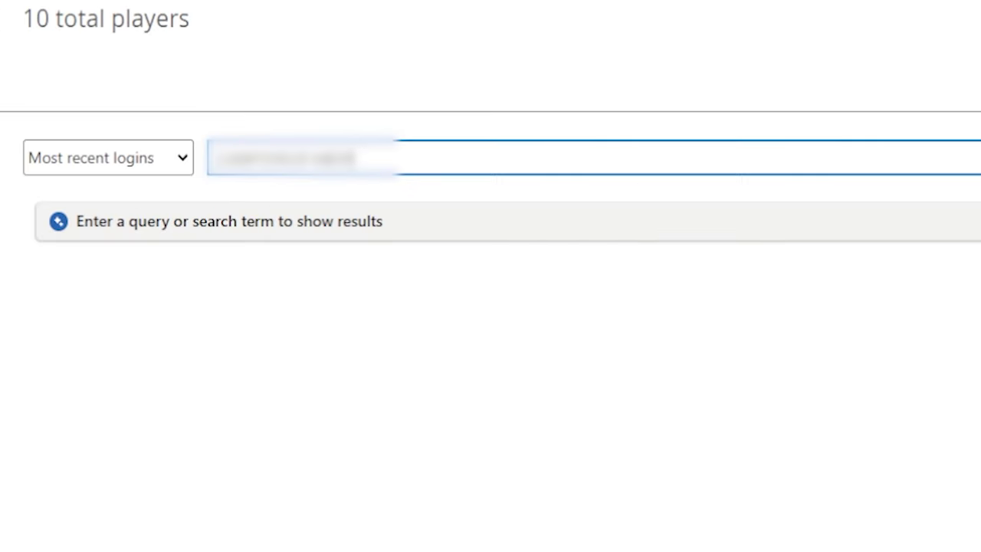
{"action": "key", "text": "Return"}
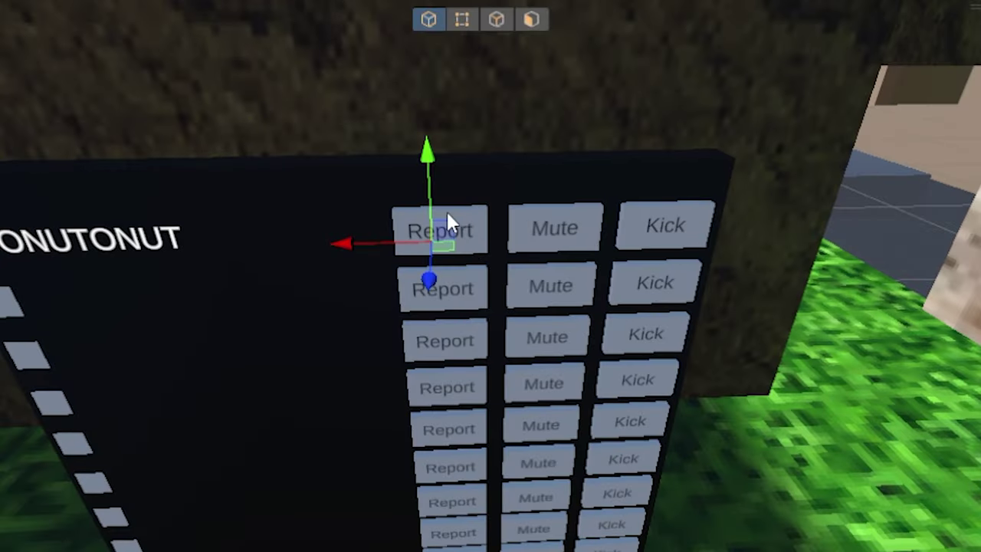
Return to Unity and move the player's hand onto the first row's Kick button to test kicking.
{"action": "left_click", "coordinate": [650, 244]}
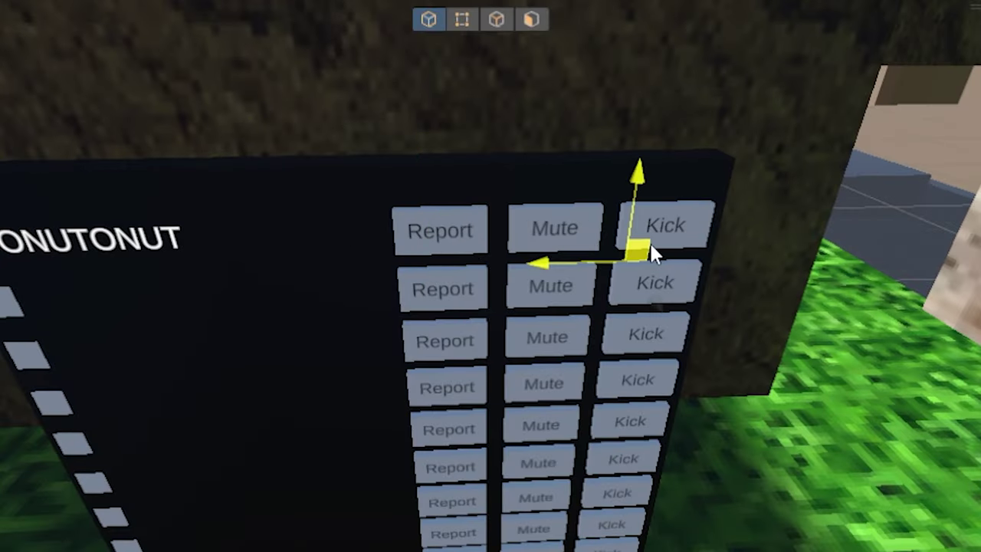
{"action": "right_click_drag", "start_coordinate": [650, 243], "coordinate": [240, 249]}
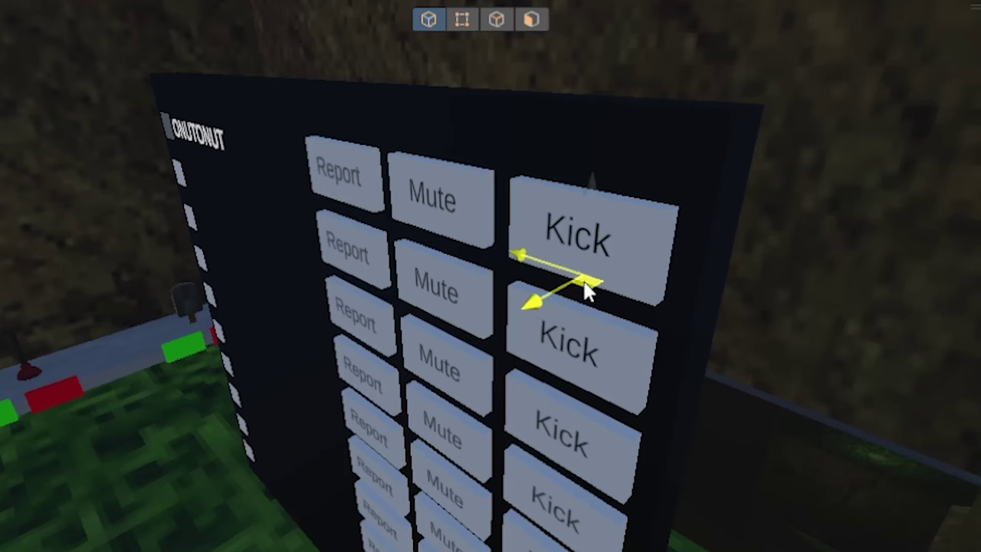
{"action": "right_click_drag", "start_coordinate": [586, 284], "coordinate": [490, 282]}
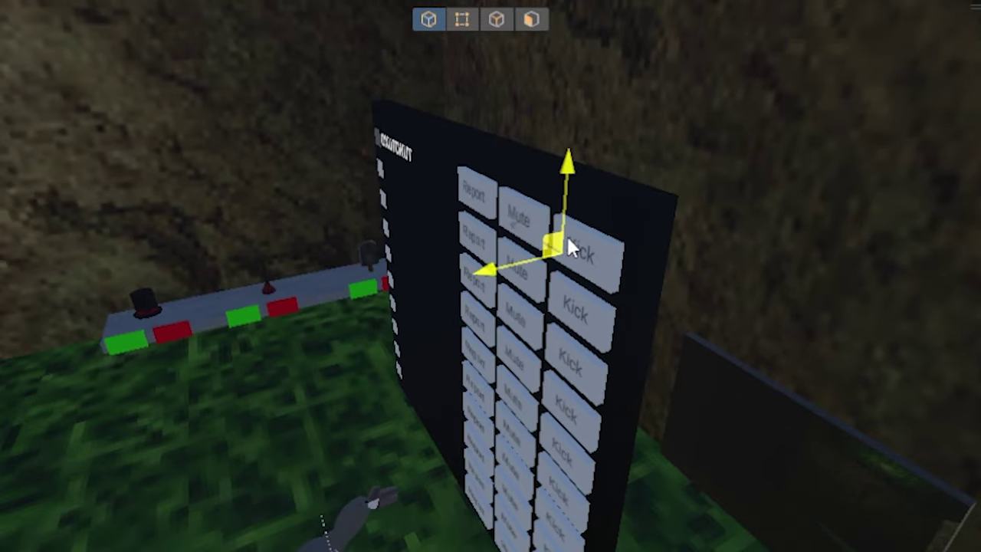
{"action": "right_click_drag", "start_coordinate": [510, 236], "coordinate": [340, 165]}
{"action": "key", "text": "w"}
{"action": "key", "text": "s"}
{"action": "key", "text": "e"}
{"action": "key", "text": "s"}
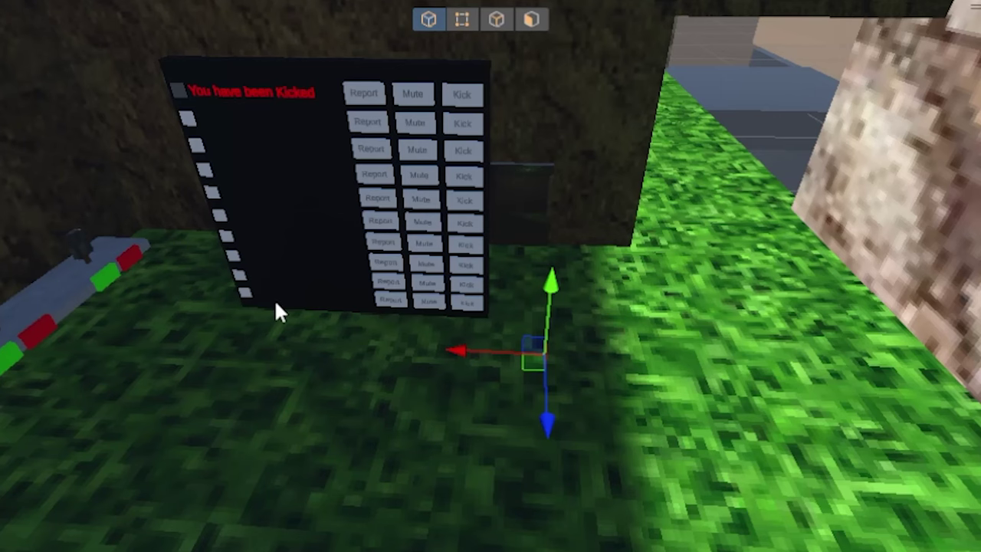
{"action": "right_click_drag", "start_coordinate": [766, 391], "coordinate": [319, 363]}
{"action": "right_click_drag", "start_coordinate": [184, 464], "coordinate": [363, 353]}
{"action": "right_click_drag", "start_coordinate": [253, 389], "coordinate": [415, 402]}
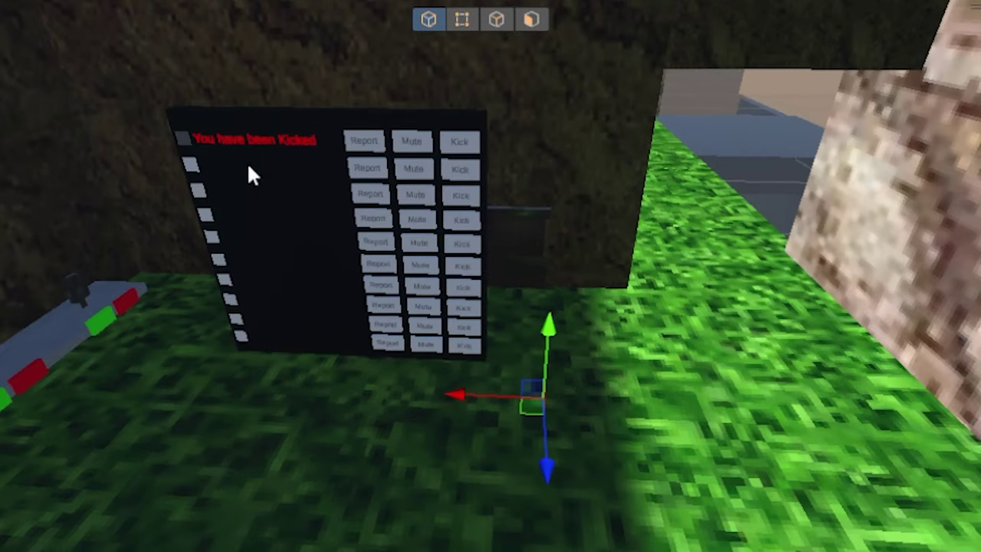